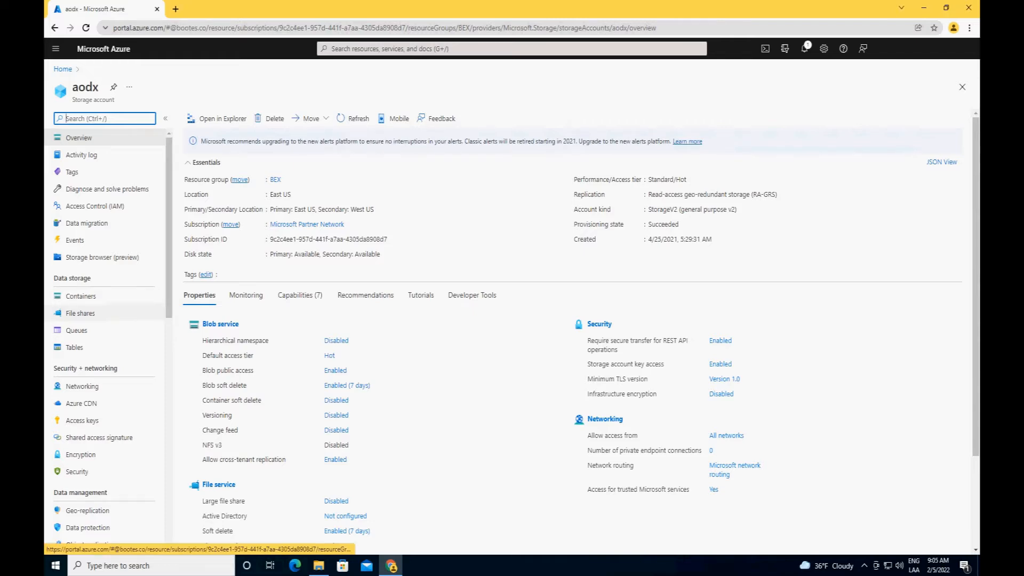
# Step: Check the directories in the aodx storage account's atlanticoak1 file share and open the account's access keys
pyautogui.click(80, 312)
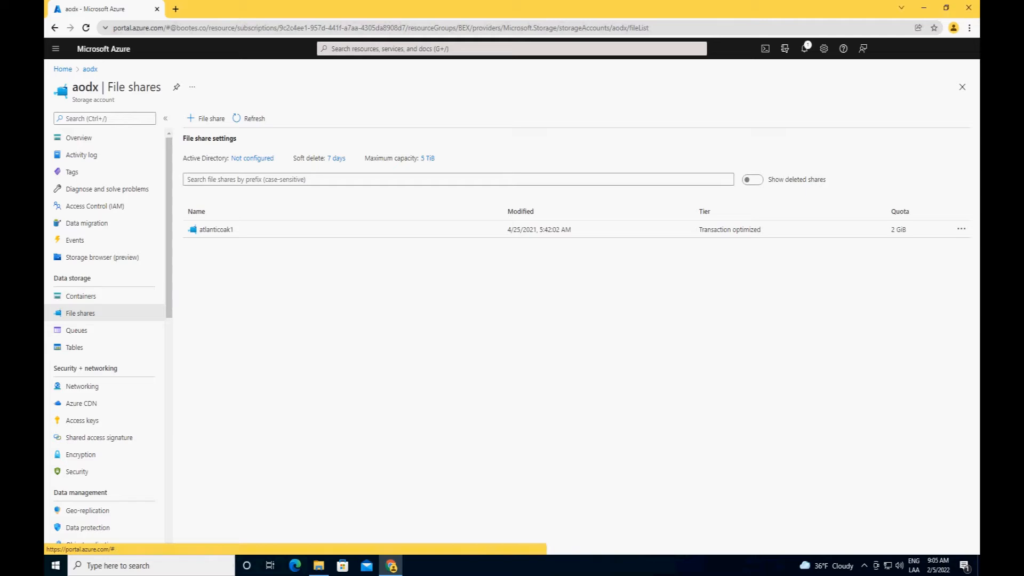
pyautogui.click(216, 229)
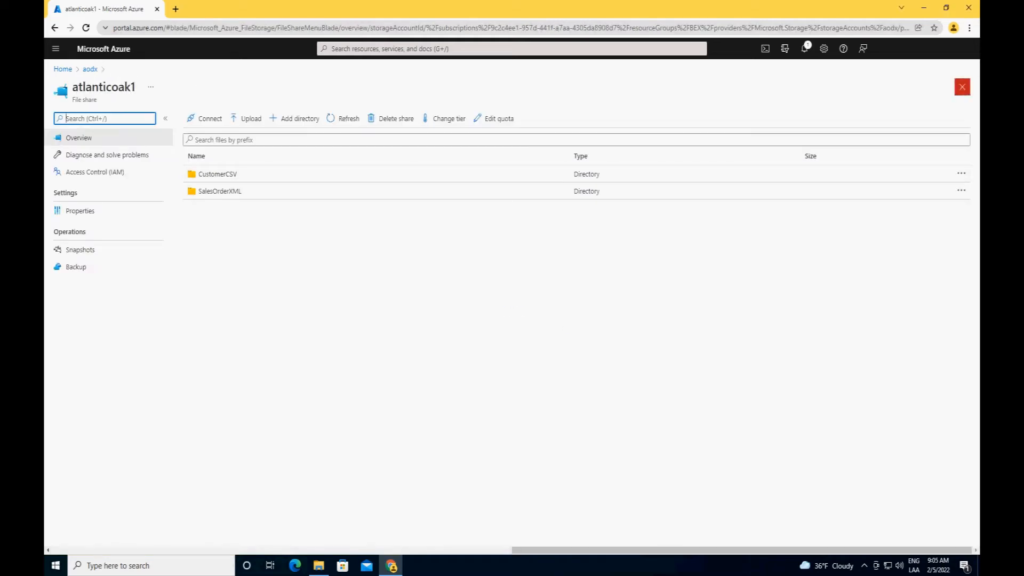
pyautogui.click(962, 87)
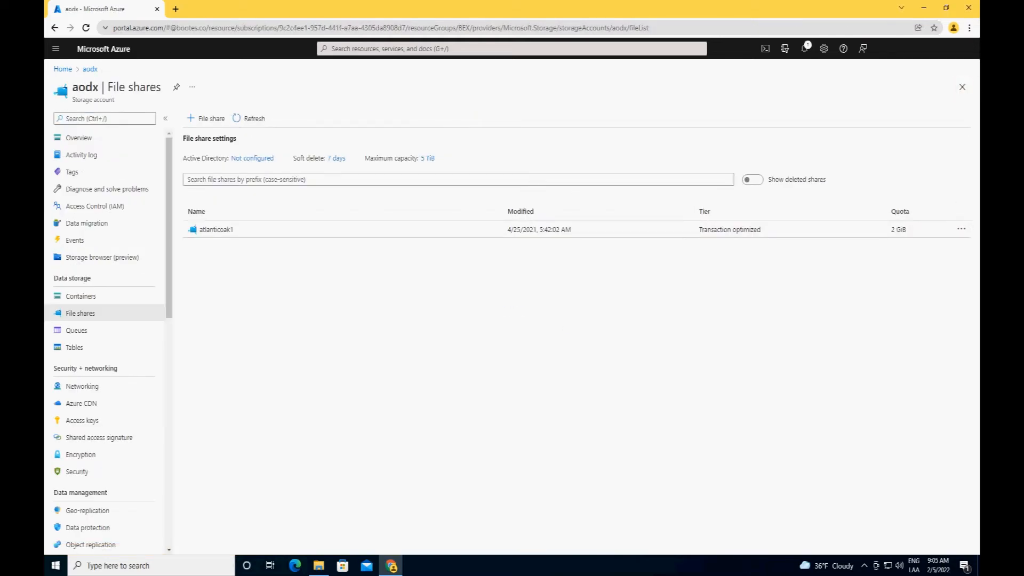
pyautogui.scroll(-1, 96, 341)
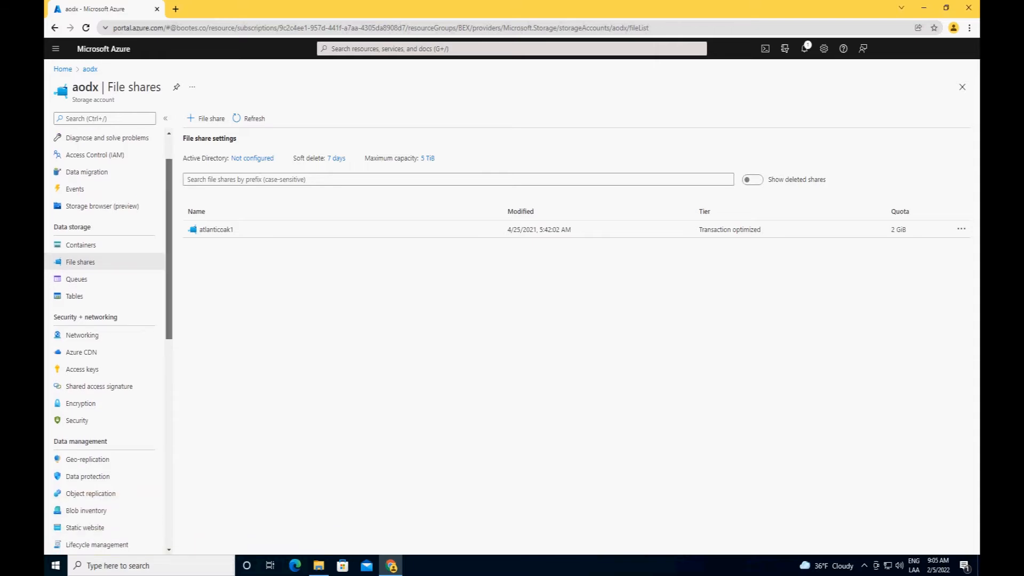
pyautogui.click(82, 368)
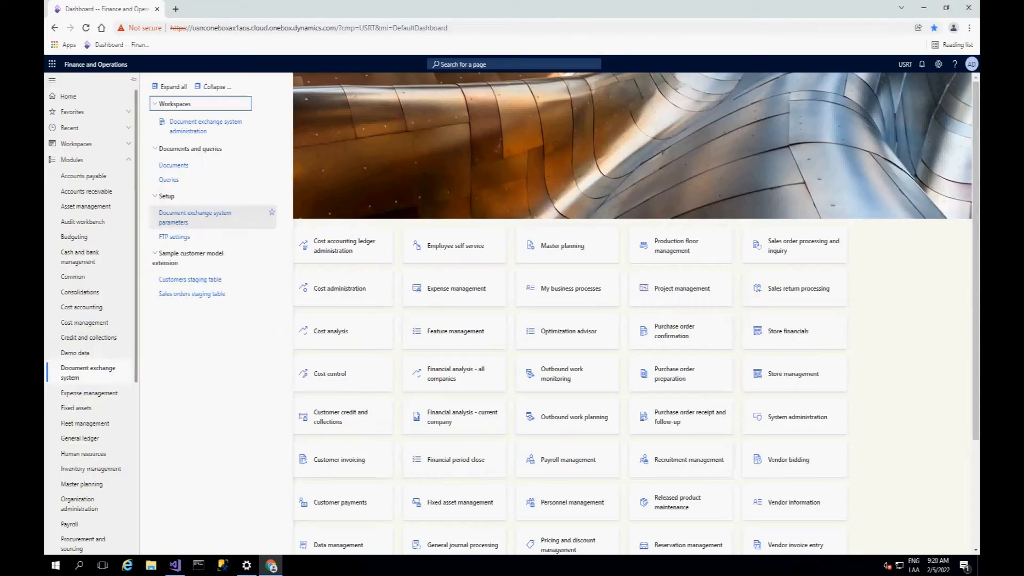
# Step: In the Finance and Operations document exchange system parameters, add a remote host with ID AzureFiles3 and type Azure files
pyautogui.click(195, 217)
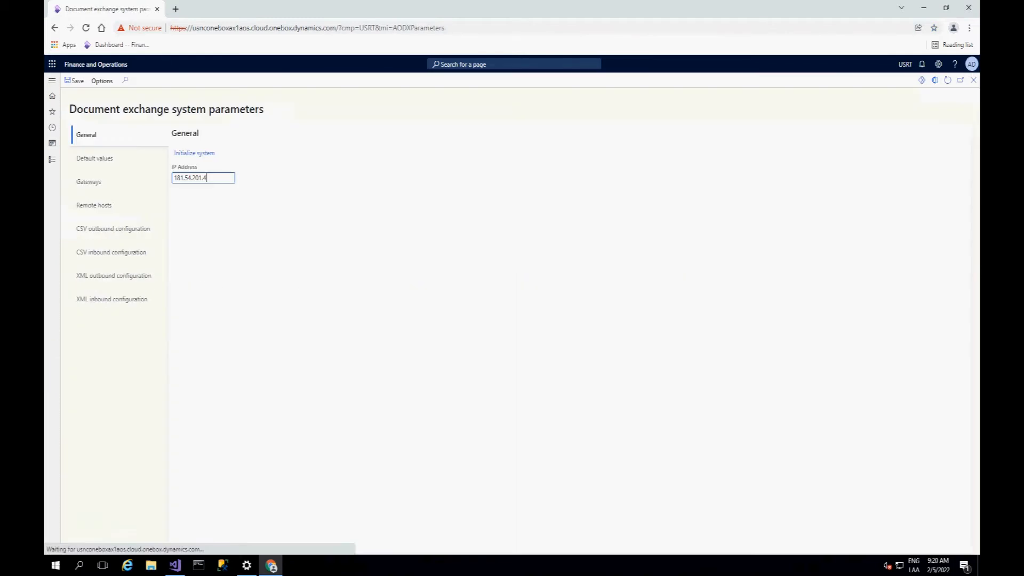
pyautogui.click(93, 206)
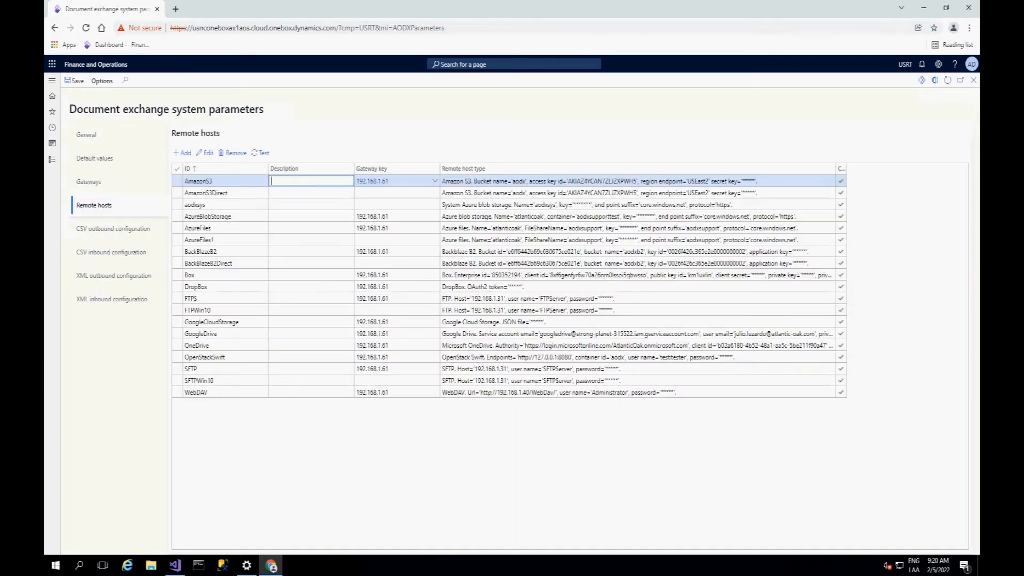
pyautogui.click(182, 153)
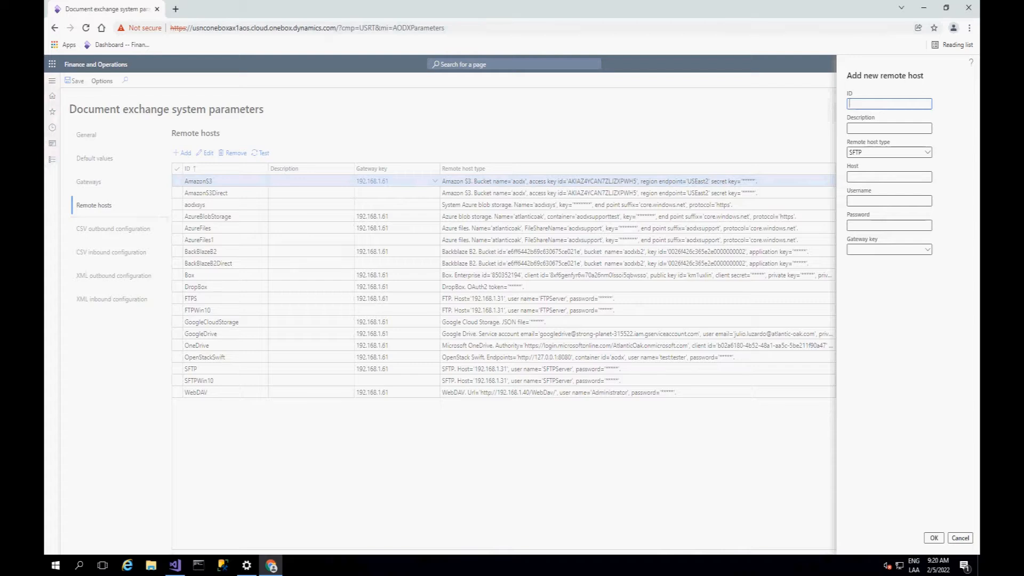
pyautogui.write('AzureFiles3')
pyautogui.click(926, 153)
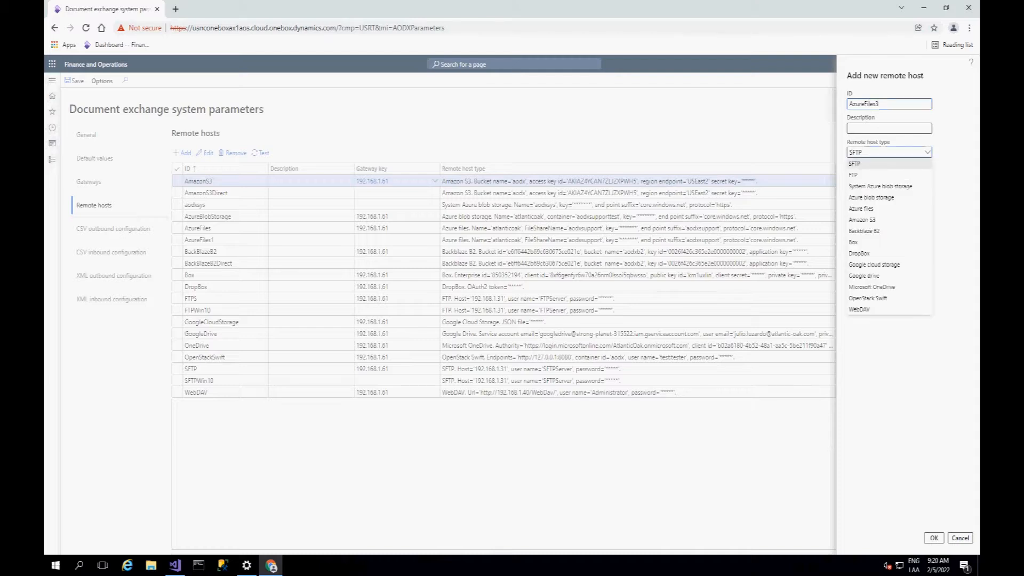
pyautogui.click(861, 209)
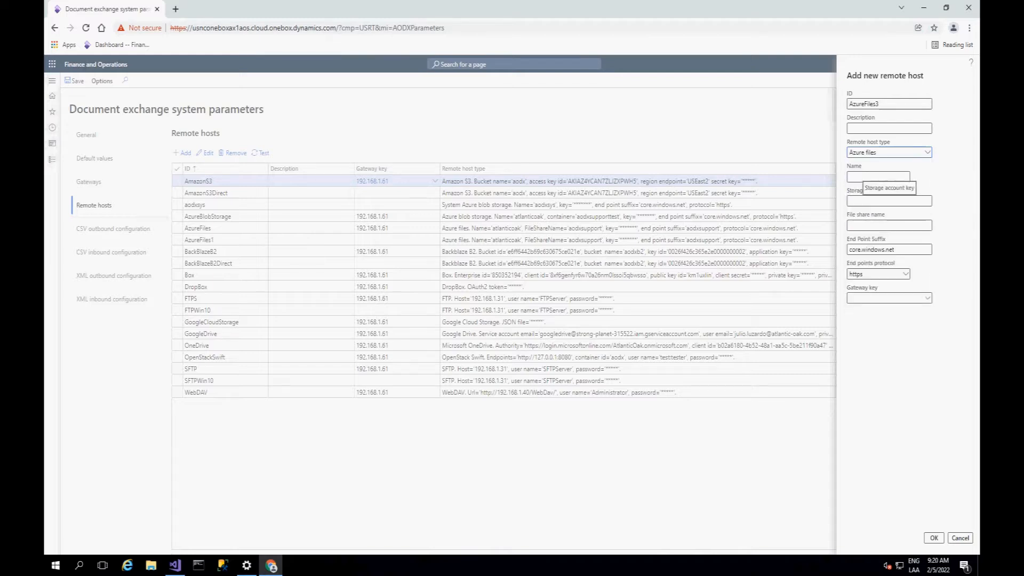
# Step: Set the host's name to aodx, enter the storage account key and file share name atlanticoak1, and create the host
pyautogui.click(878, 177)
pyautogui.write('aodx')
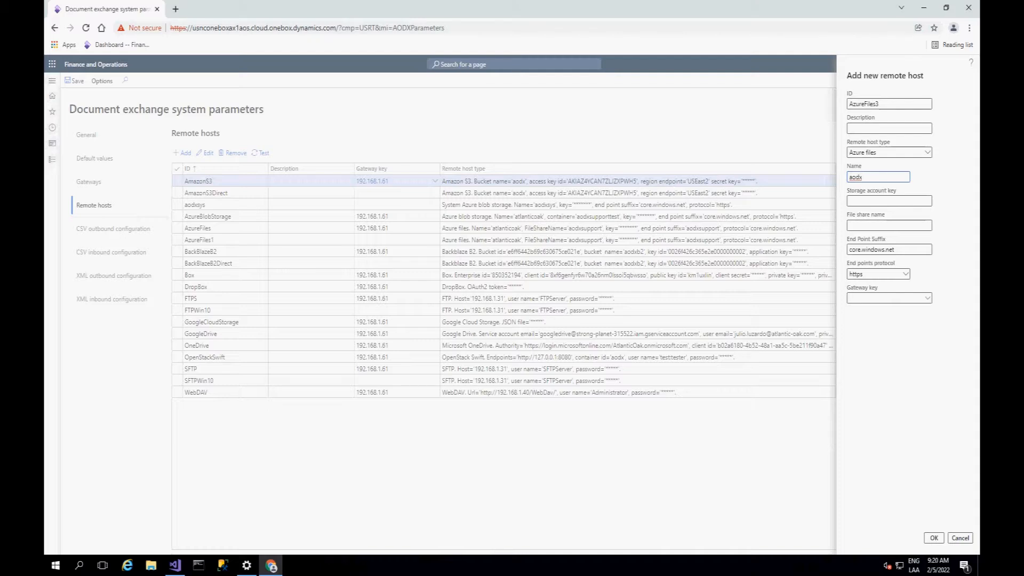
pyautogui.click(889, 201)
pyautogui.hotkey('ctrl', 'v')
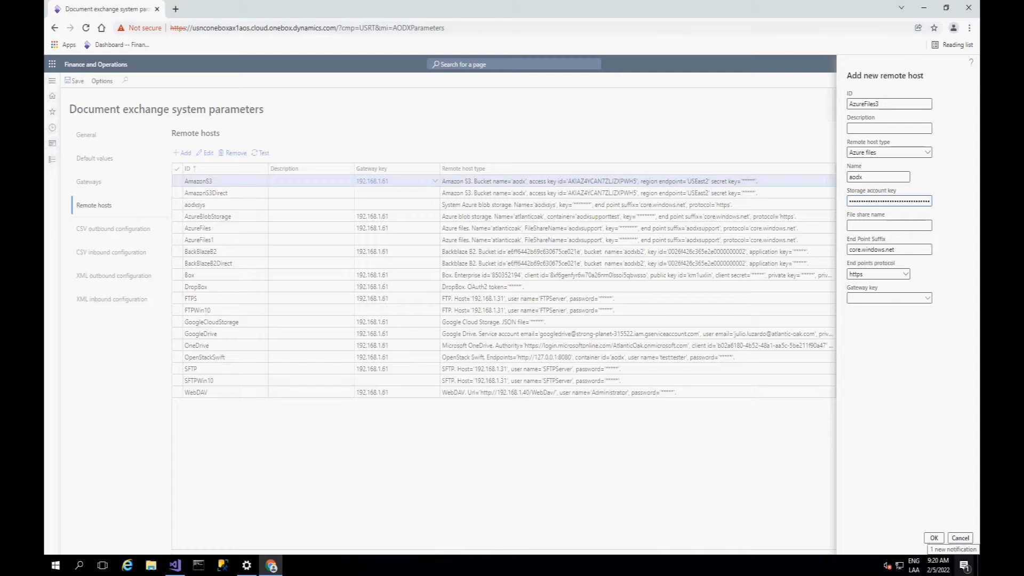
pyautogui.click(888, 226)
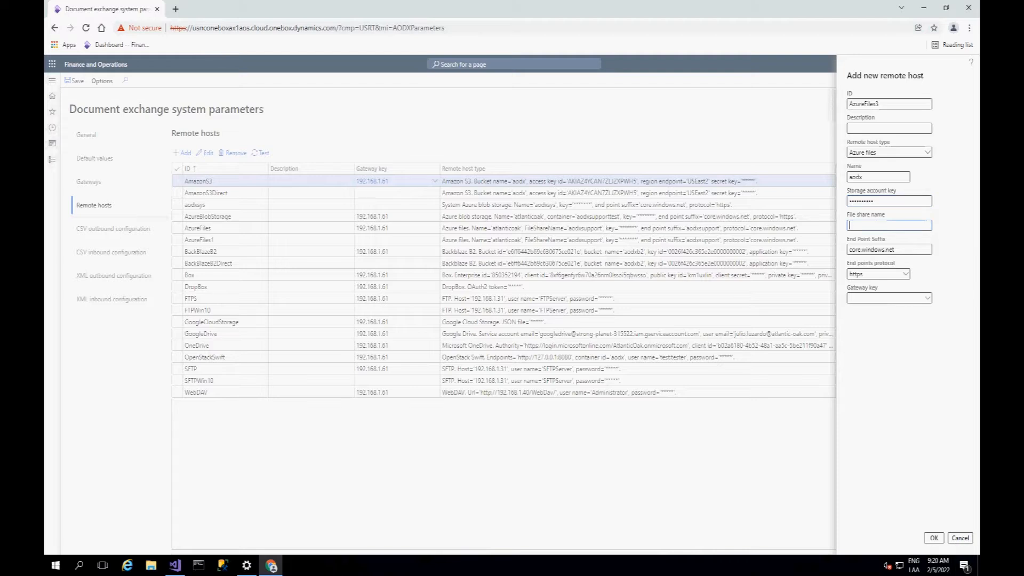
pyautogui.write('atlanticoak1')
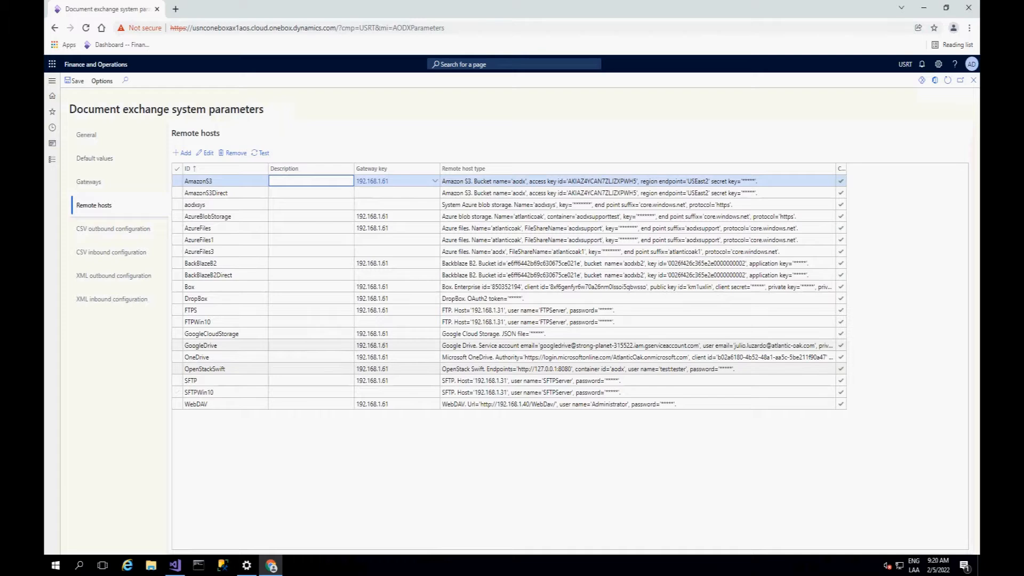
pyautogui.click(213, 251)
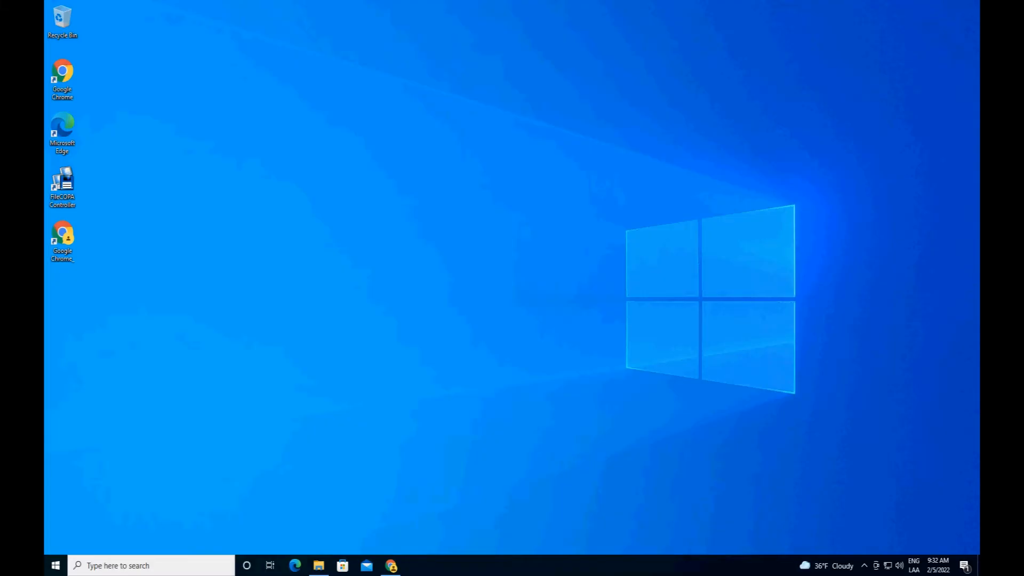
# Step: In File Explorer, check the CustomerCSV folder's CSVInput subfolder on the mapped atlanticoak1 drive and return to the drive's root
pyautogui.click(319, 565)
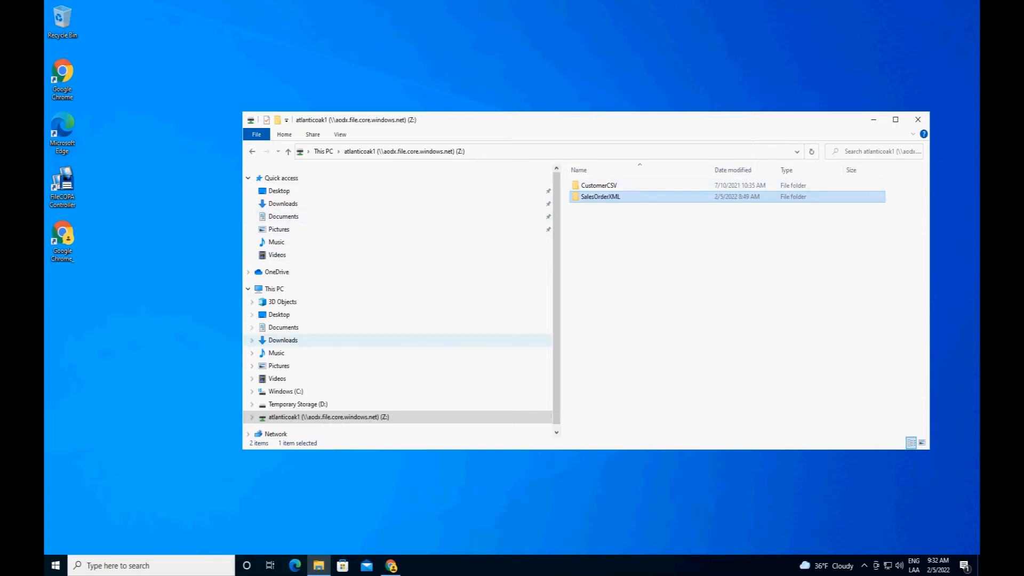
pyautogui.click(252, 416)
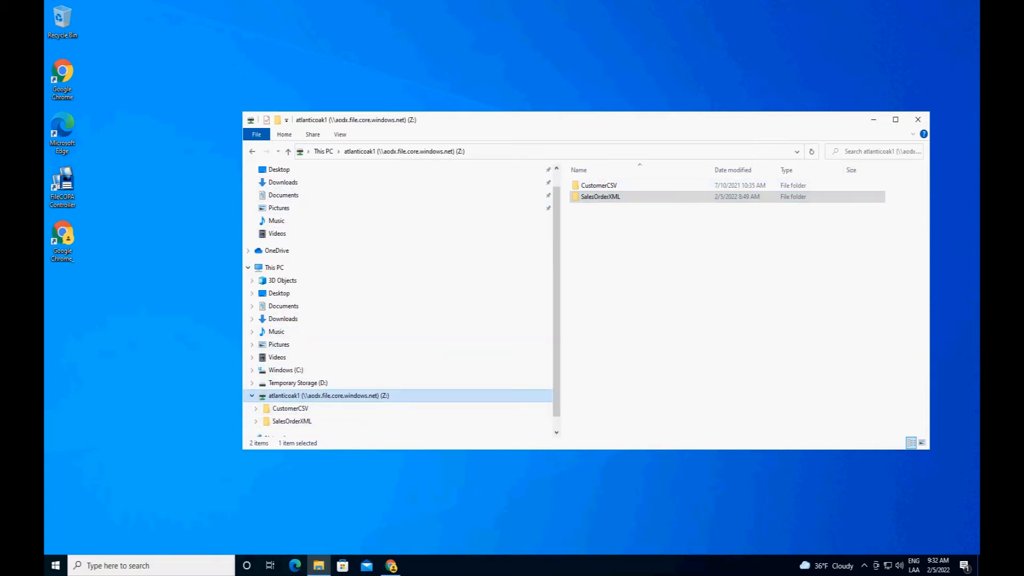
pyautogui.moveTo(557, 341); pyautogui.dragTo(557, 356)
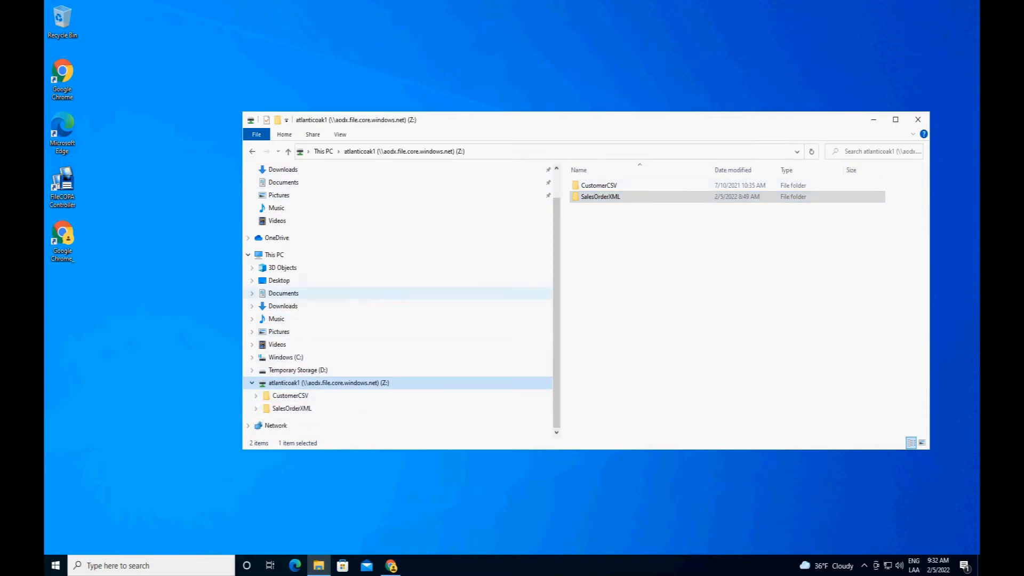
pyautogui.doubleClick(597, 185)
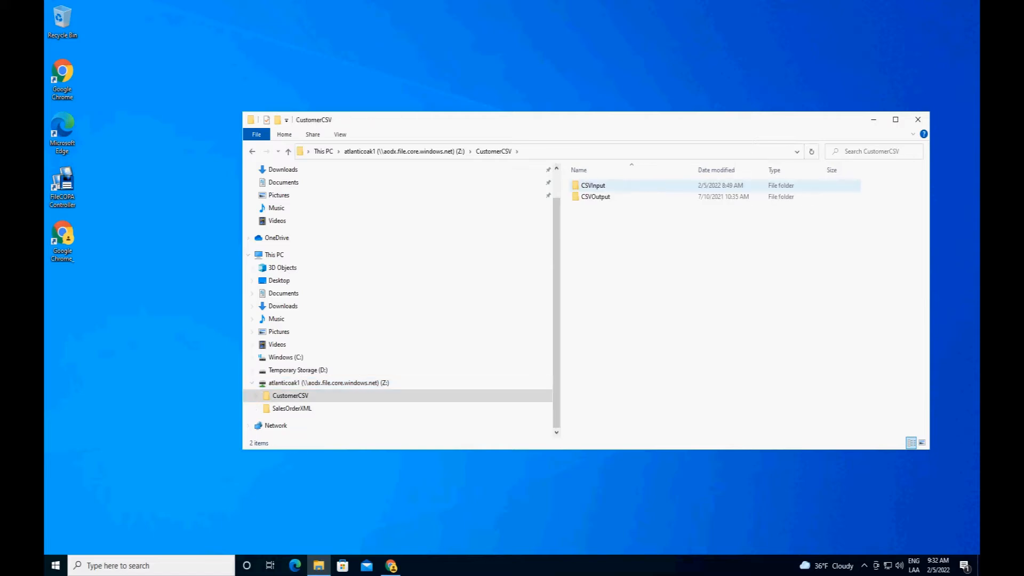
pyautogui.doubleClick(593, 185)
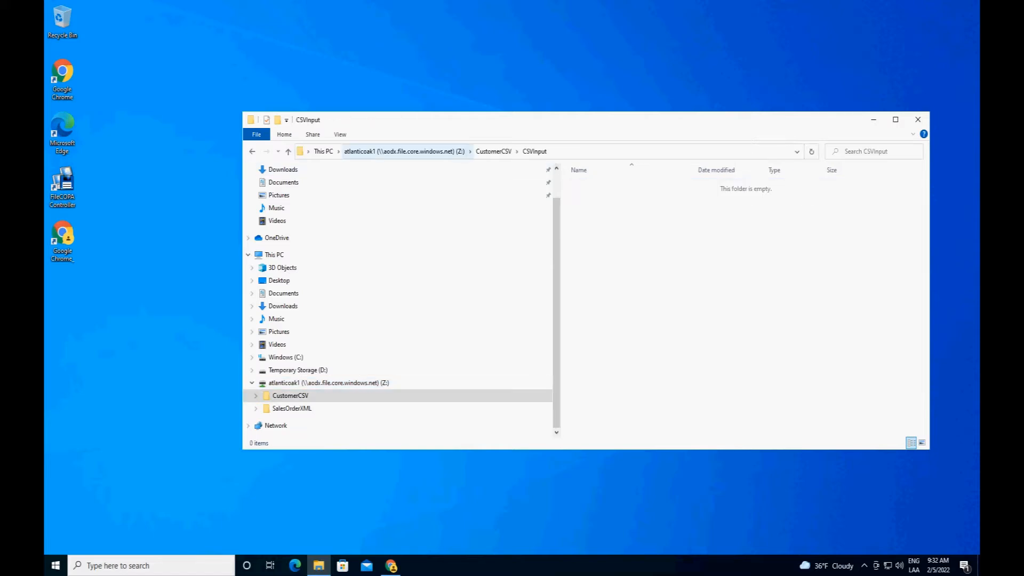
pyautogui.click(404, 151)
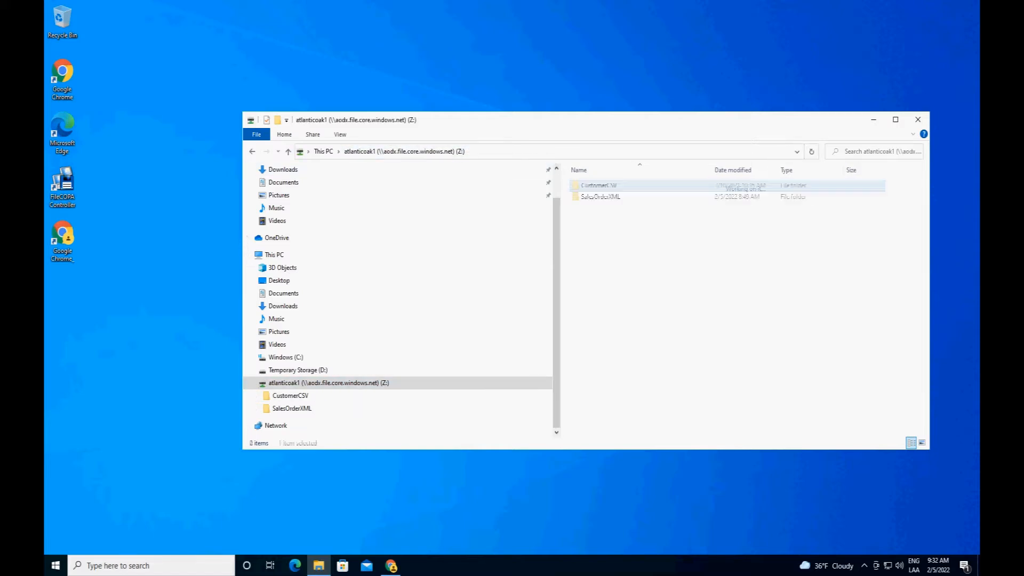
# Step: Check the SalesOrderXML folder's XMLInput subfolder and return to the root of the atlanticoak1 drive
pyautogui.doubleClick(596, 196)
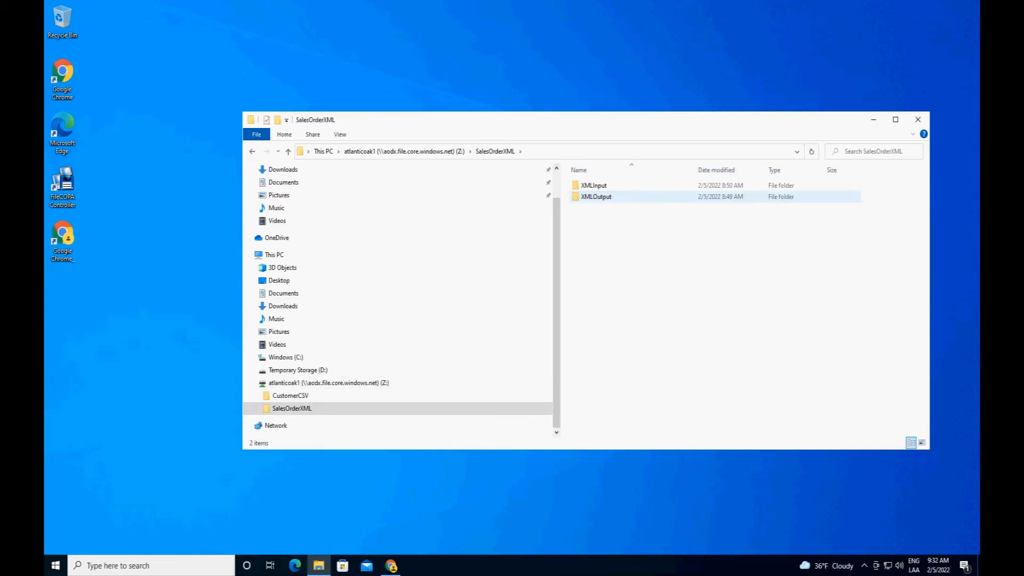
pyautogui.doubleClick(593, 185)
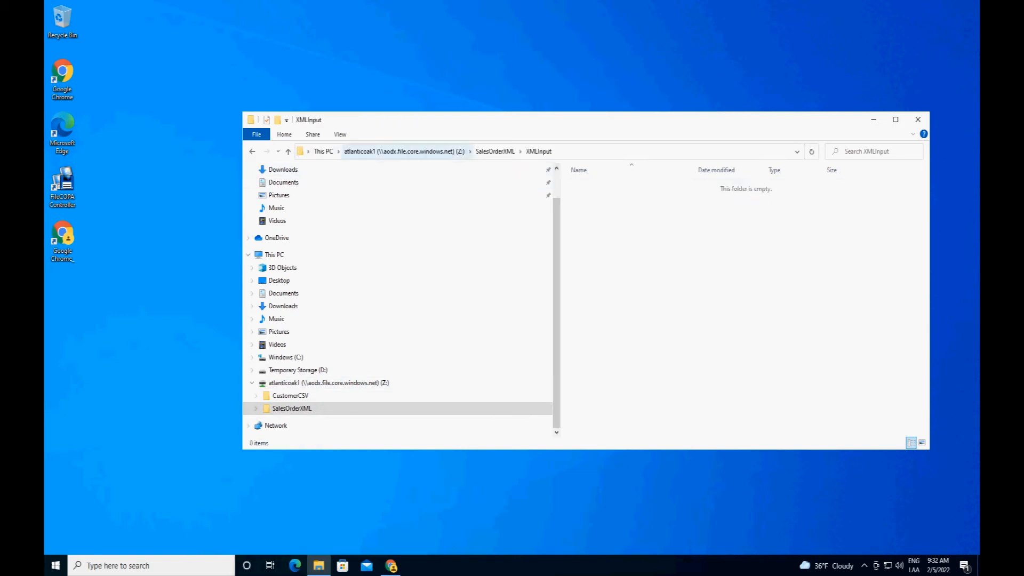
pyautogui.click(404, 151)
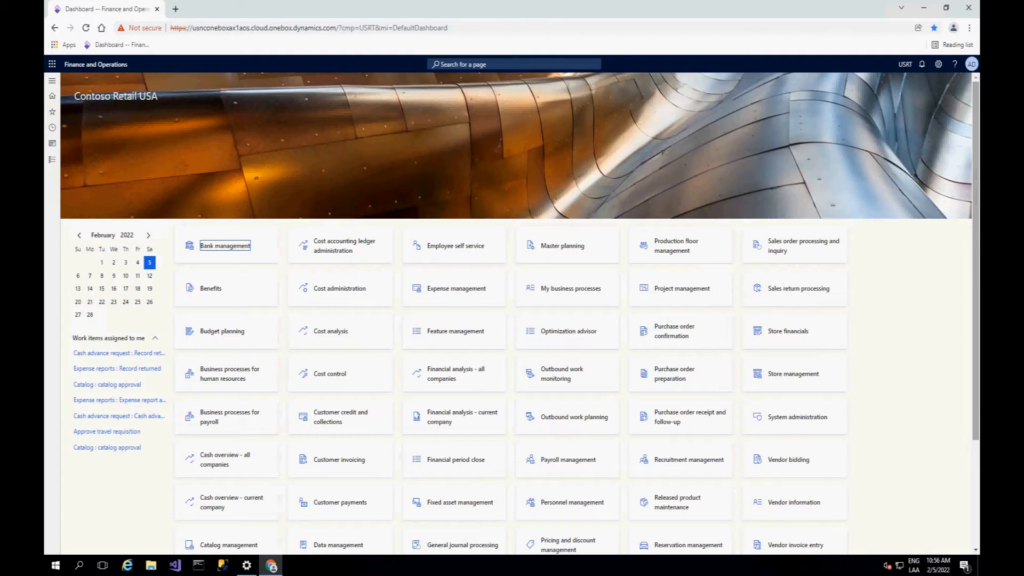
# Step: In Finance and Operations, open the SALESORDERXMLEXPORT document from the document exchange system's documents
pyautogui.click(53, 160)
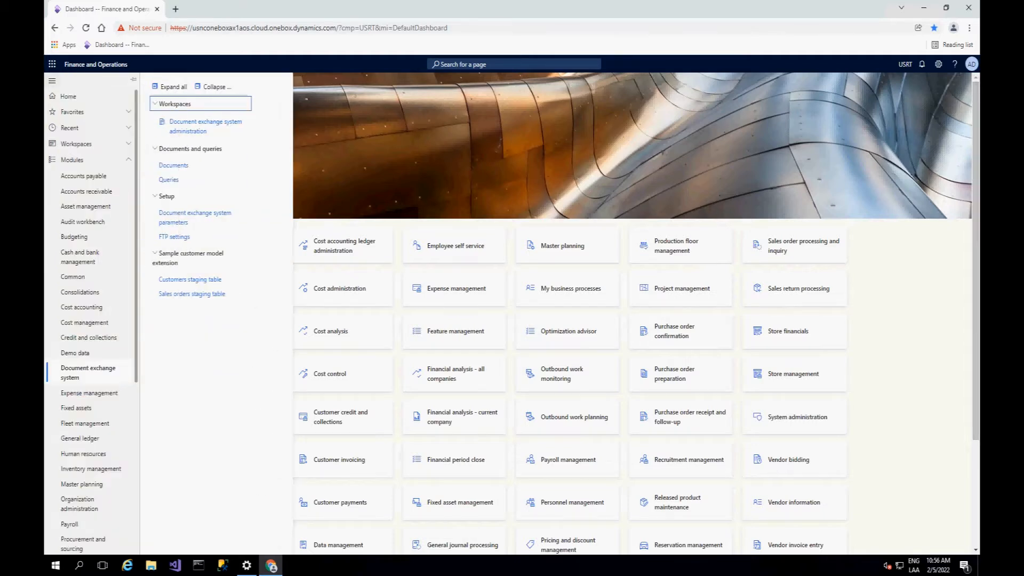
pyautogui.click(174, 165)
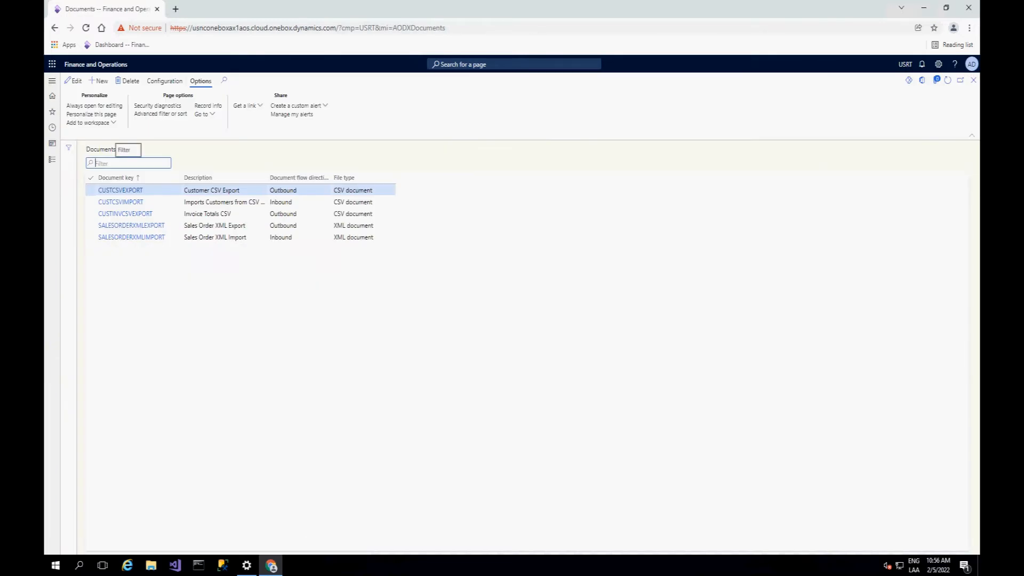
pyautogui.click(131, 226)
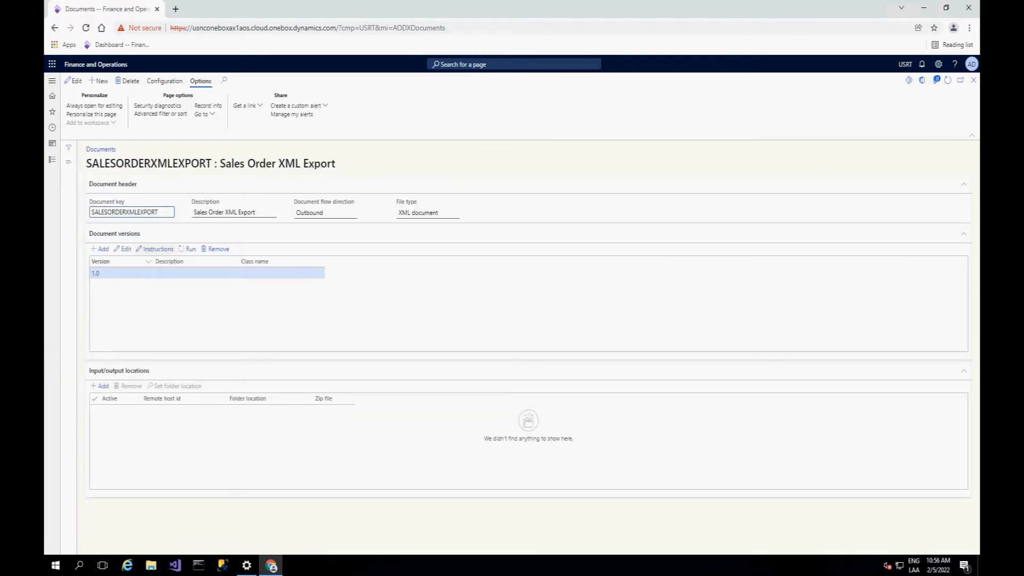
# Step: Add an active output location on remote host AzureFiles3 with the folder location /SalesOrderXML/XMLOutput
pyautogui.click(101, 386)
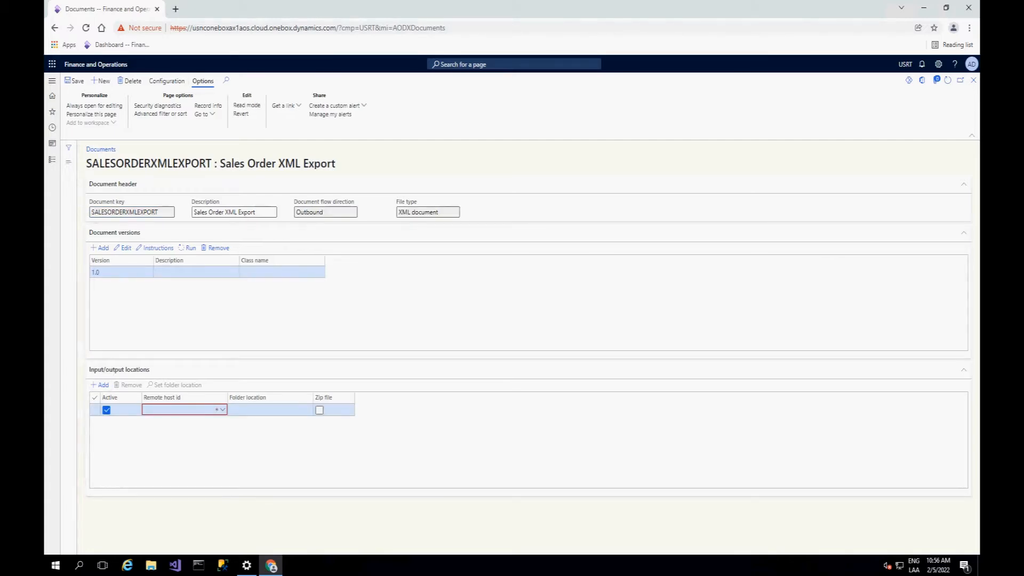
pyautogui.click(223, 409)
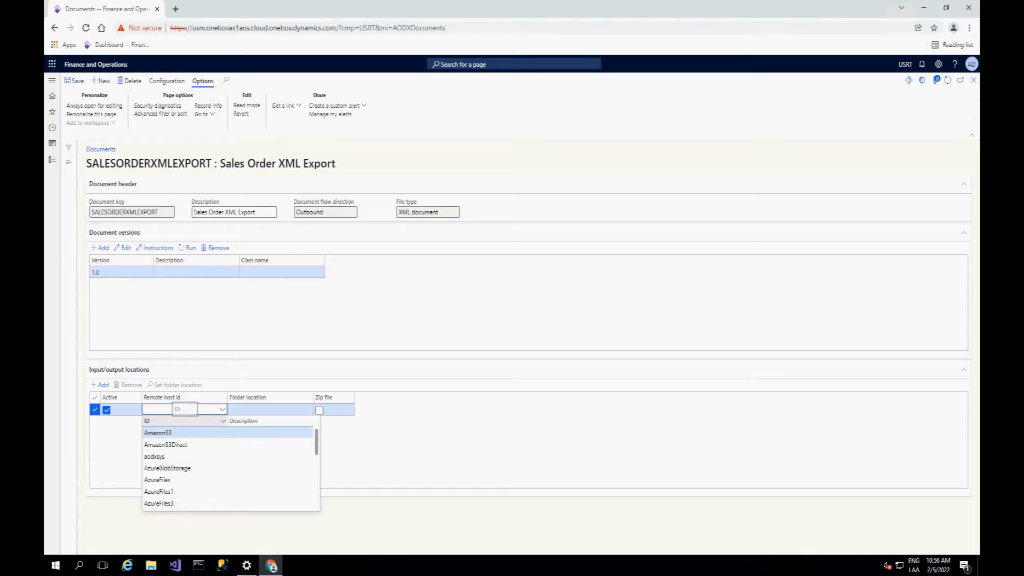
pyautogui.click(159, 503)
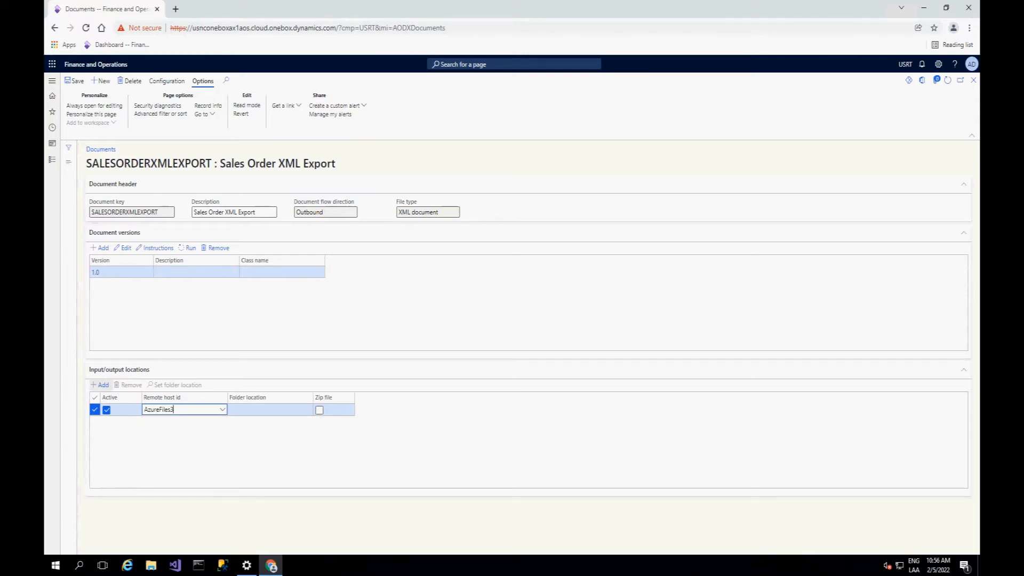
pyautogui.click(75, 80)
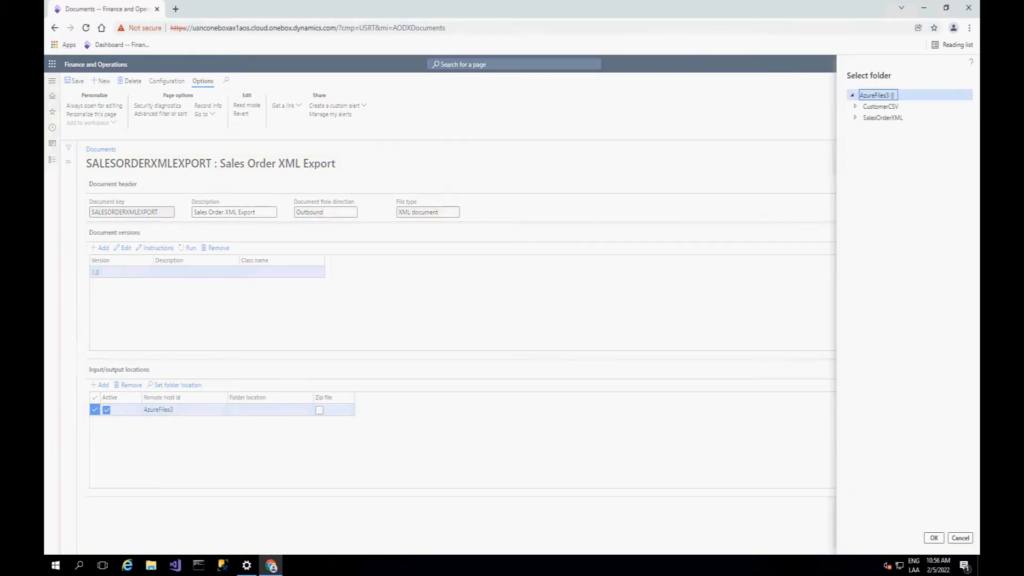
pyautogui.click(855, 118)
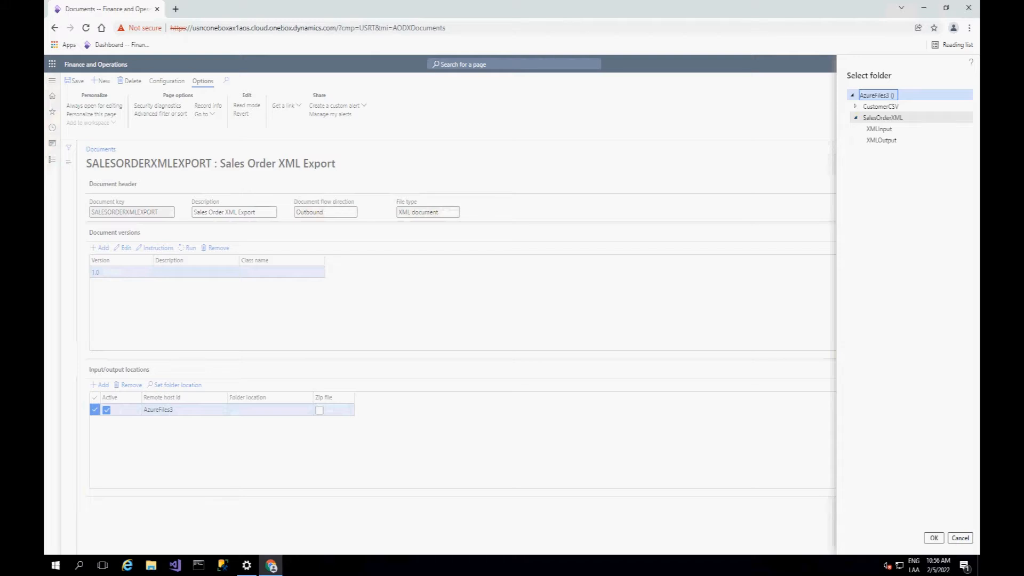
pyautogui.click(883, 141)
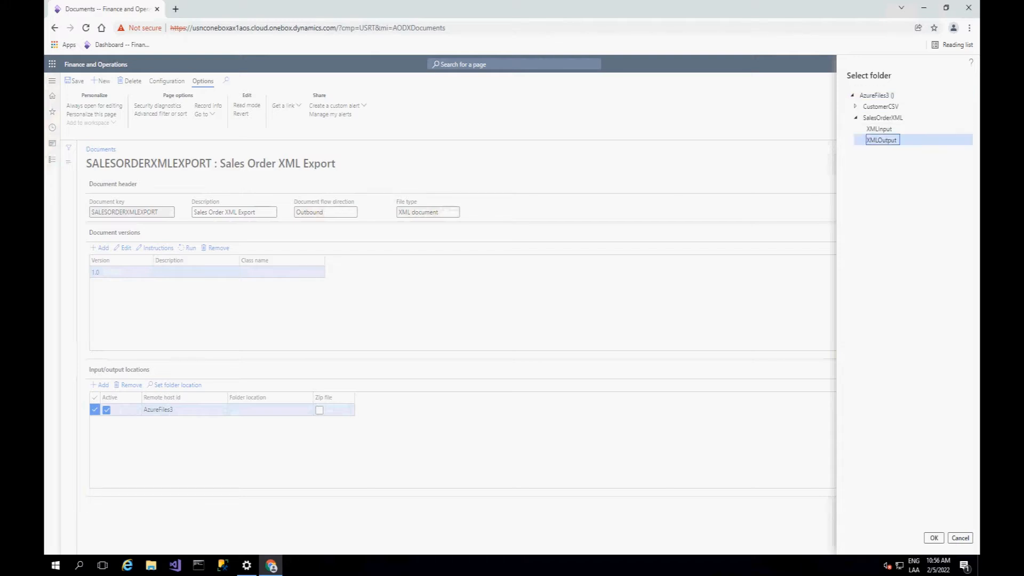
pyautogui.click(933, 537)
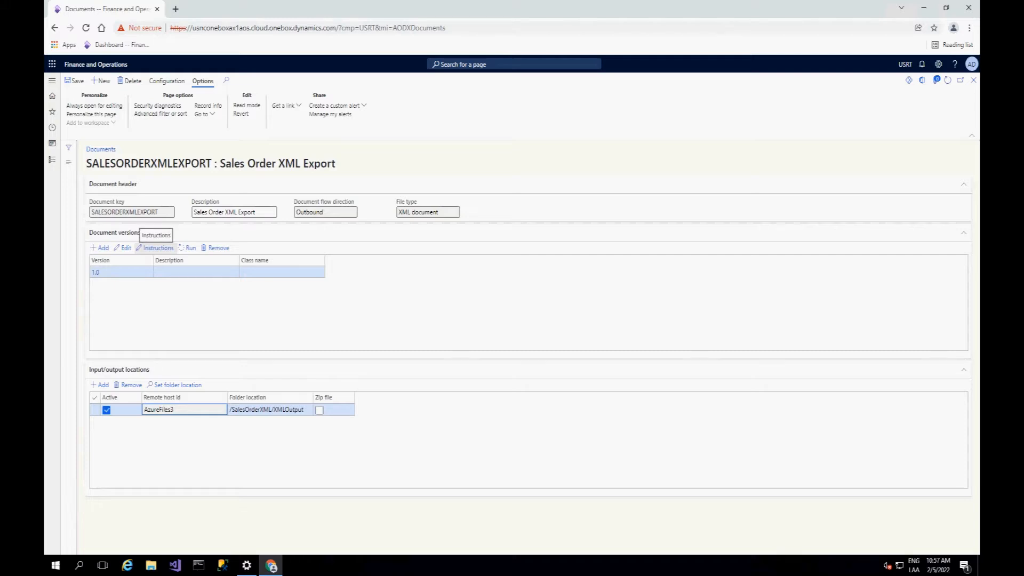
# Step: Examine the version 1.0 XML outbound instructions, including the CustomerInfo and SalesOrderLine nodes and the SalesId and State properties, and return to the document
pyautogui.click(155, 247)
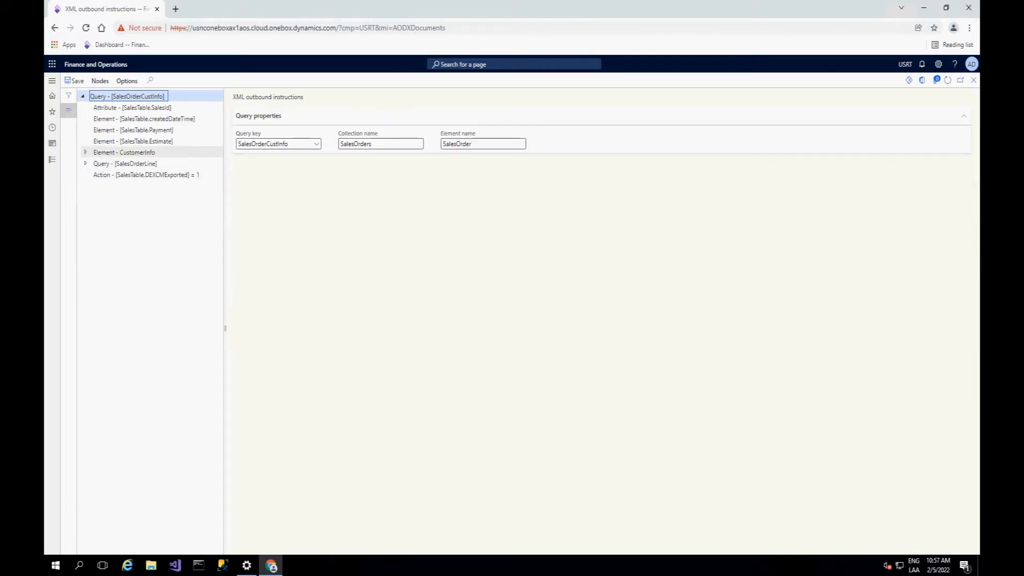
pyautogui.click(85, 153)
pyautogui.click(85, 253)
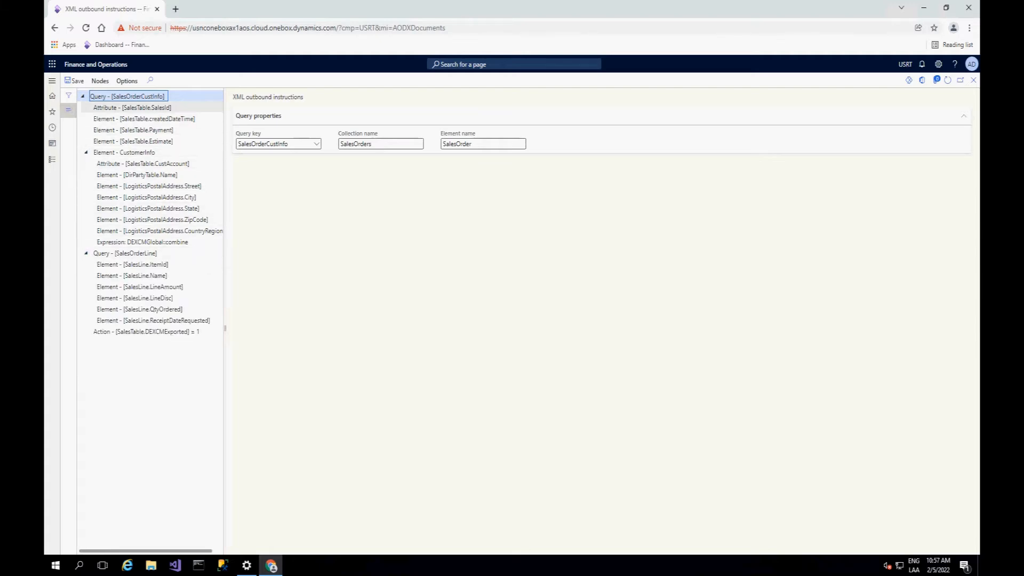
pyautogui.click(132, 108)
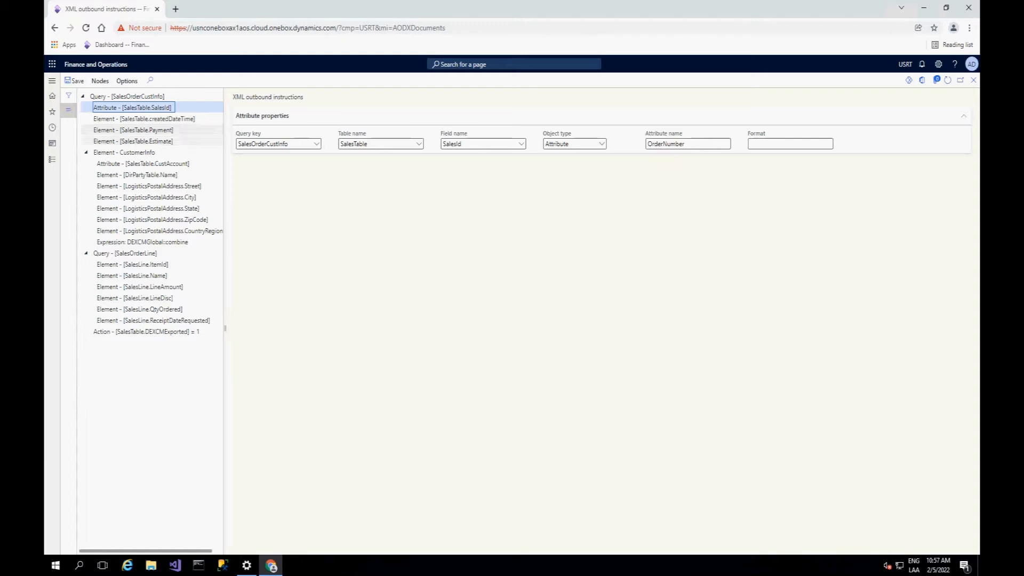
pyautogui.click(148, 209)
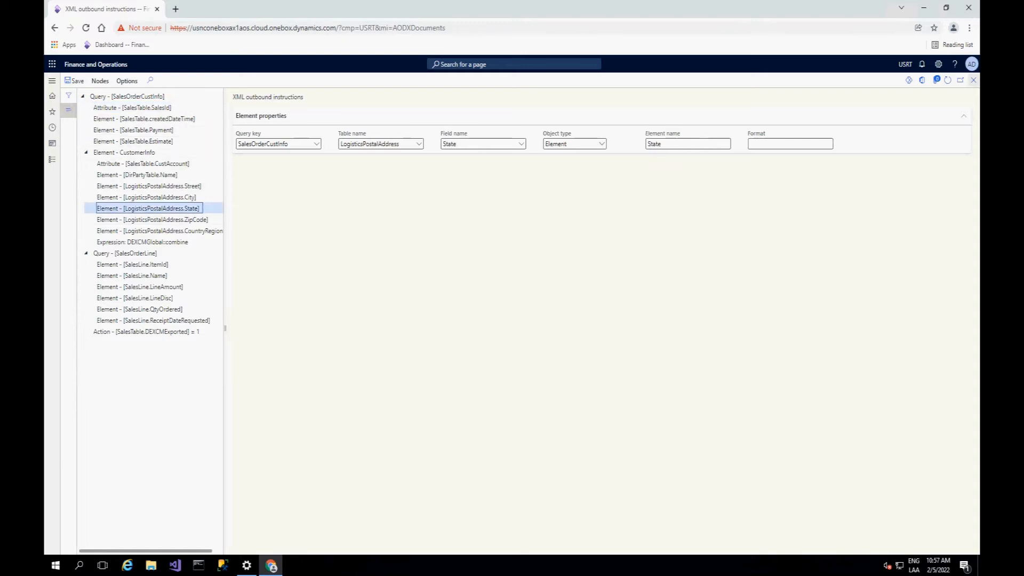
pyautogui.click(973, 80)
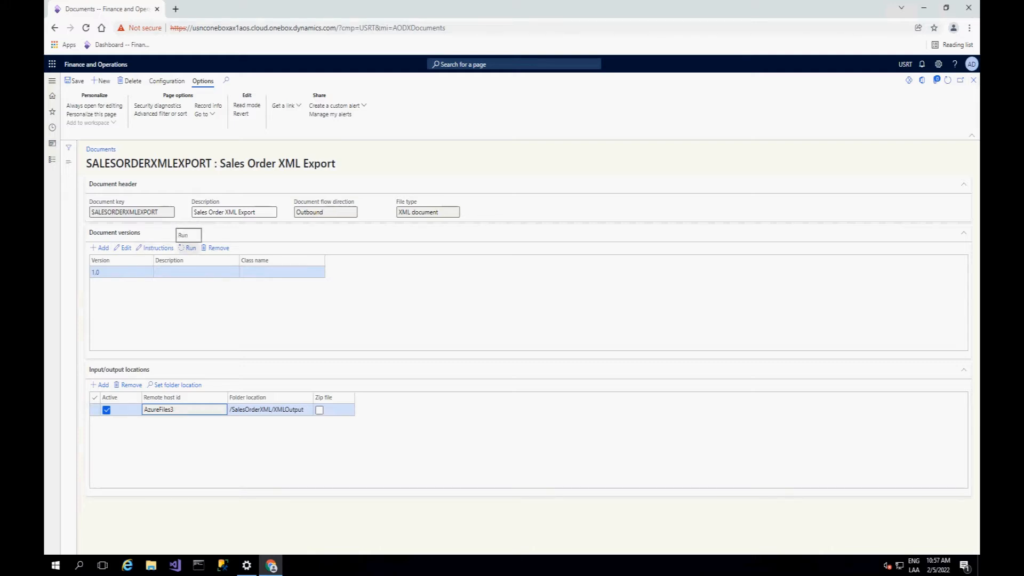
# Step: Run the document job for SALESORDERXMLEXPORT version 1.0 without batch processing
pyautogui.click(190, 247)
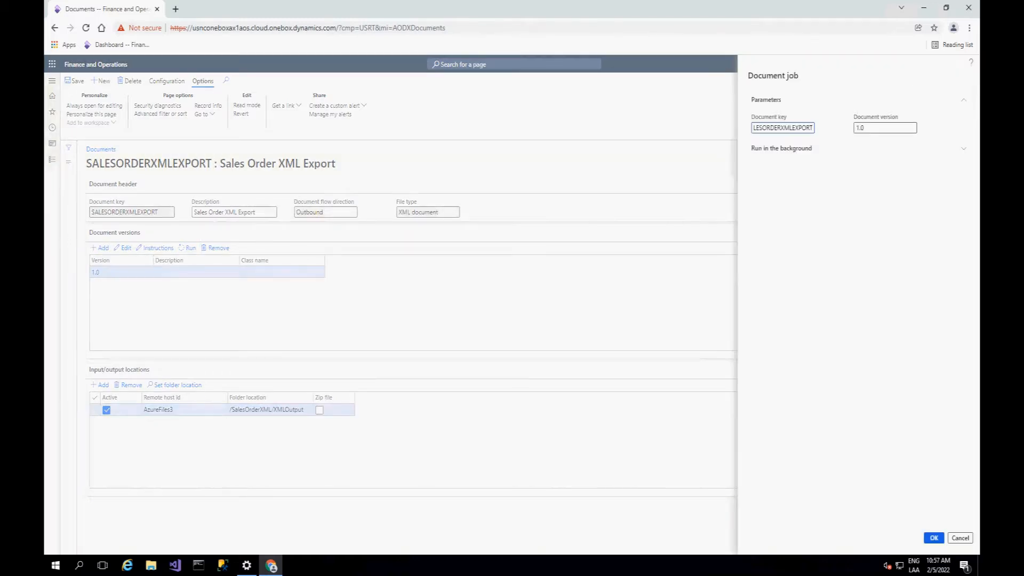
pyautogui.click(781, 149)
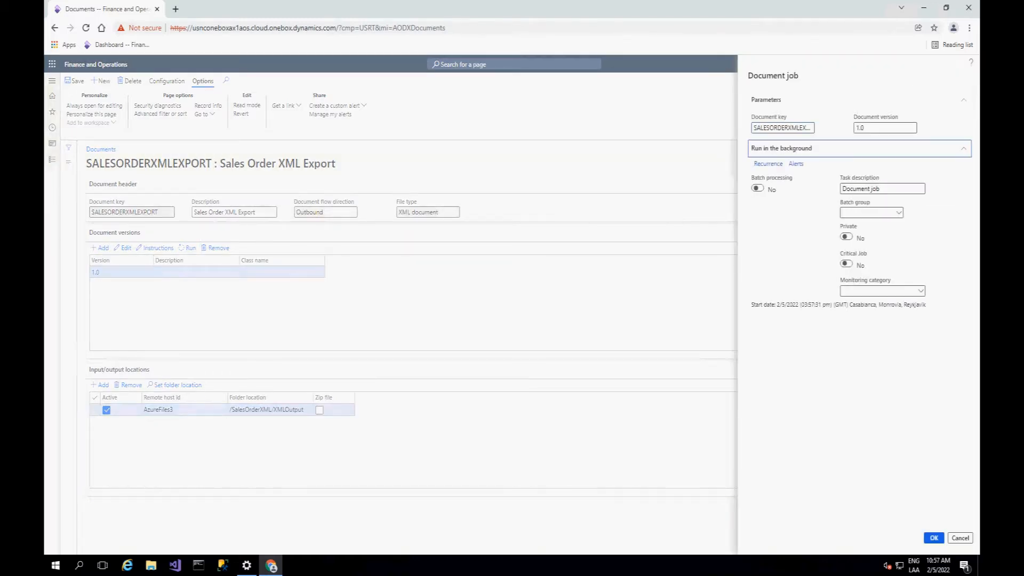
pyautogui.click(933, 537)
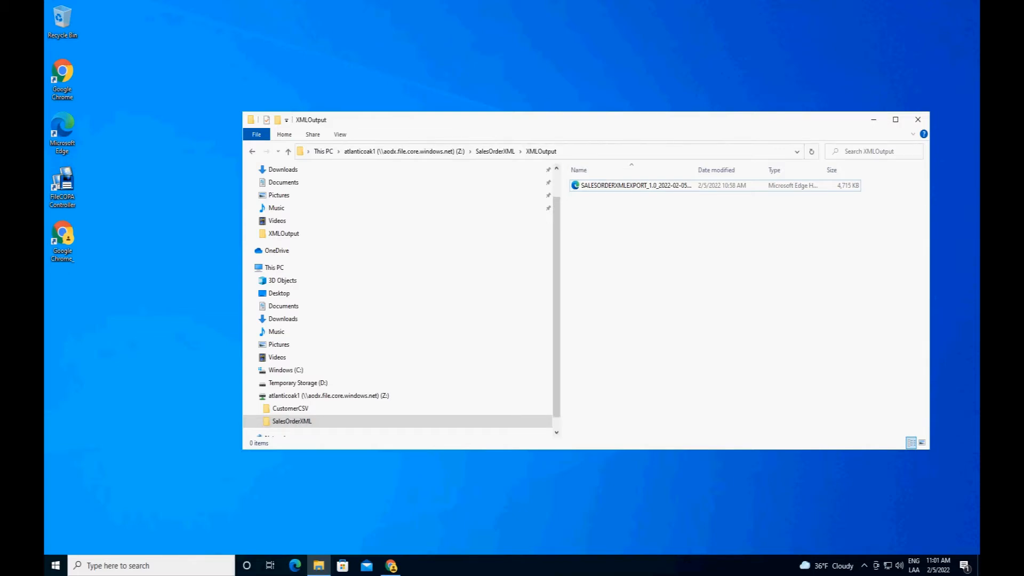
# Step: In File Explorer, open the exported SALESORDERXMLEXPORT_1.0 file from the atlanticoak1 drive's XMLOutput folder with Internet Explorer
pyautogui.click(632, 185)
pyautogui.rightClick(631, 185)
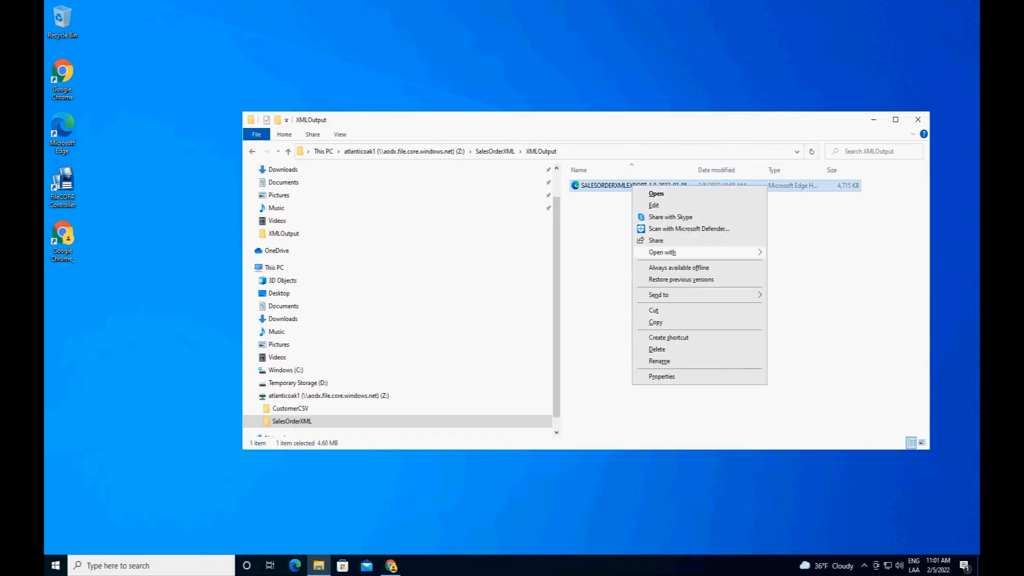
pyautogui.moveTo(693, 252)
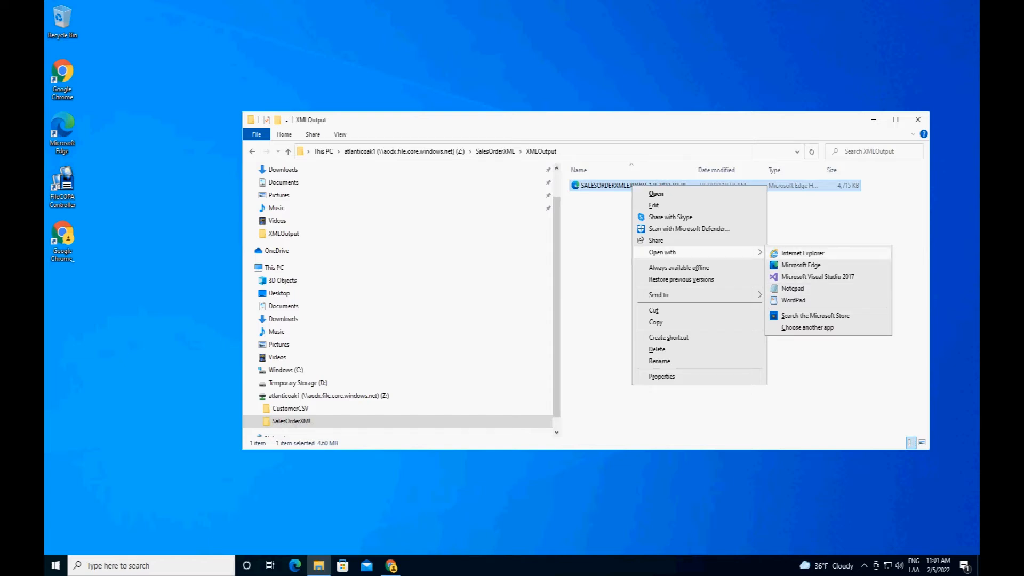
pyautogui.click(803, 253)
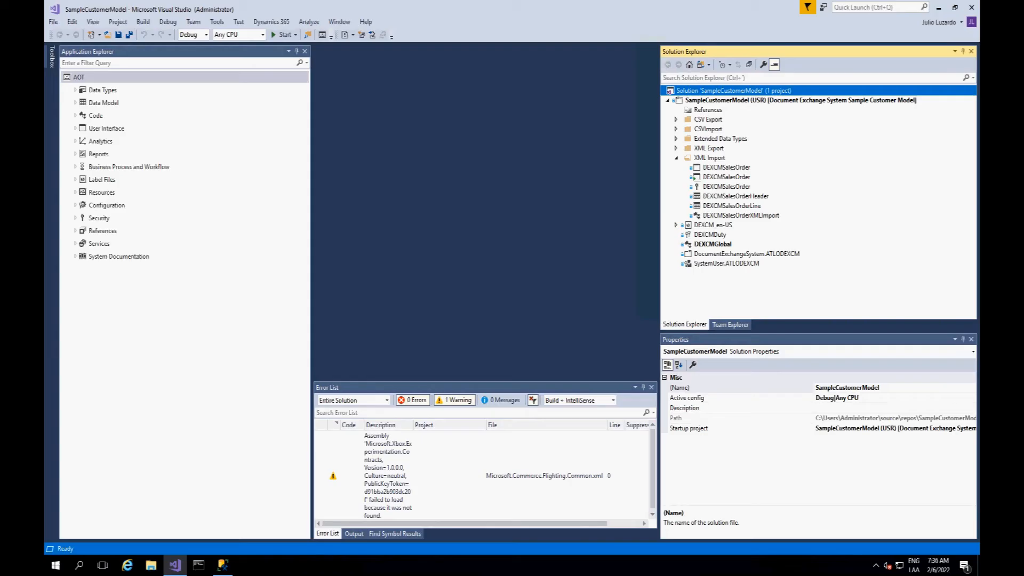
# Step: In Visual Studio, examine the fields of the DEXCMSalesOrderHeader and DEXCMSalesOrderLine tables and open the first DEXCMSalesOrder element under XML Import
pyautogui.doubleClick(735, 196)
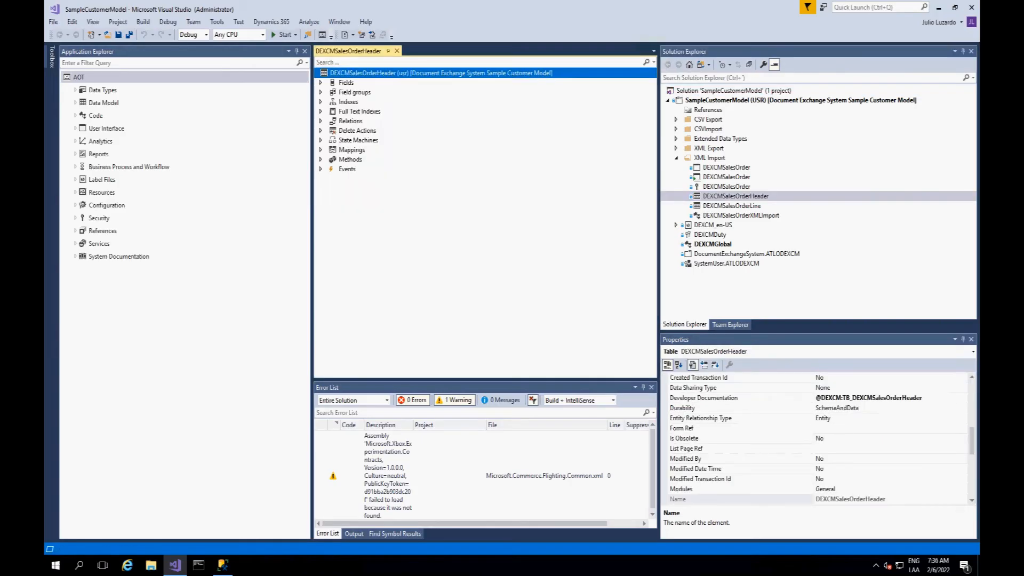
pyautogui.click(320, 83)
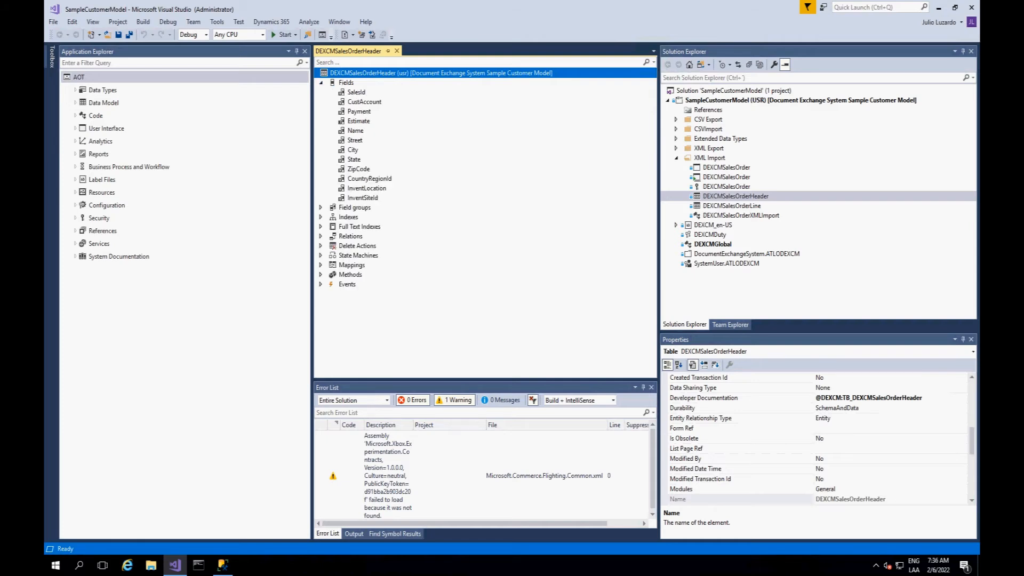
pyautogui.doubleClick(732, 205)
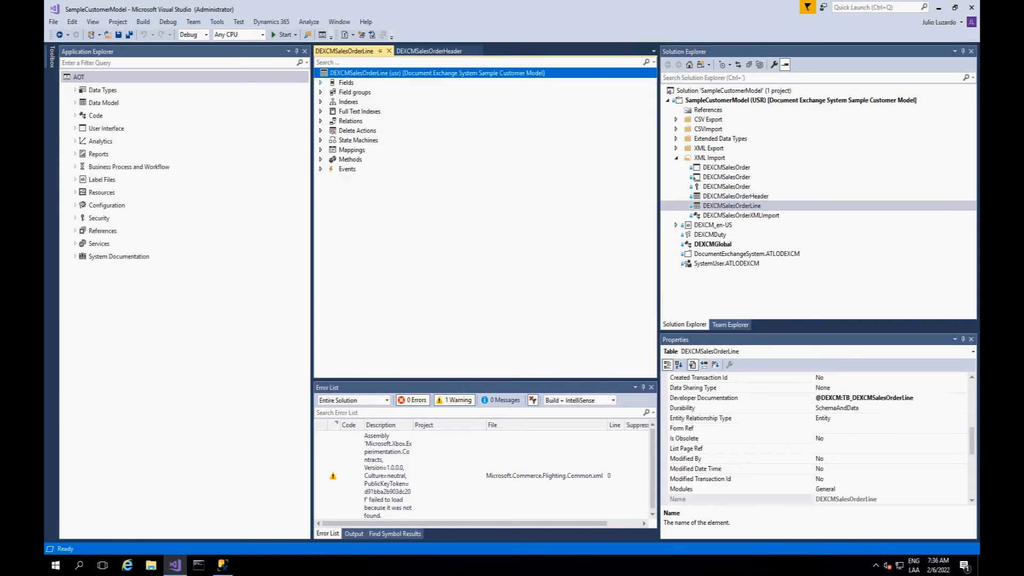
pyautogui.click(320, 83)
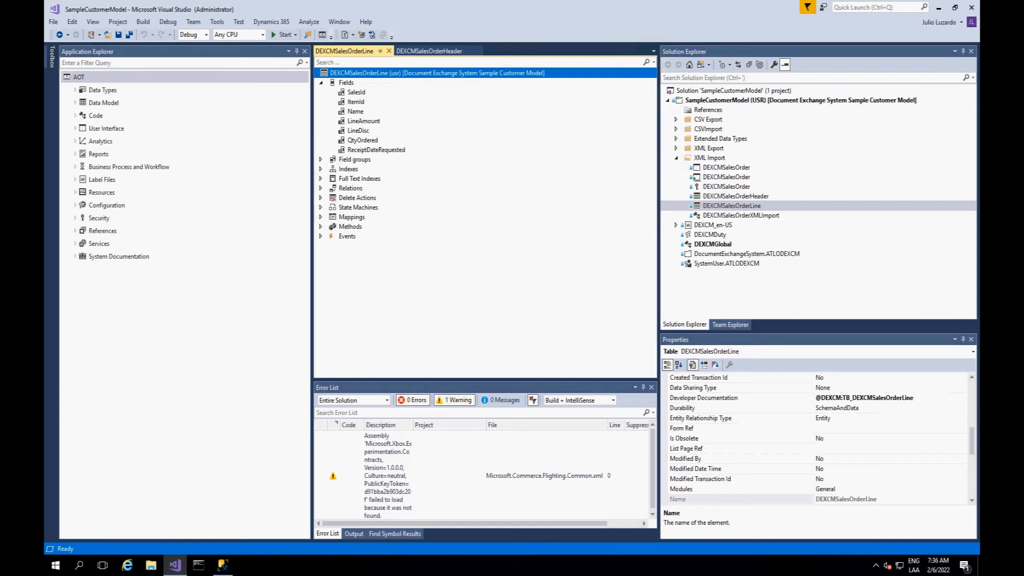
pyautogui.doubleClick(726, 168)
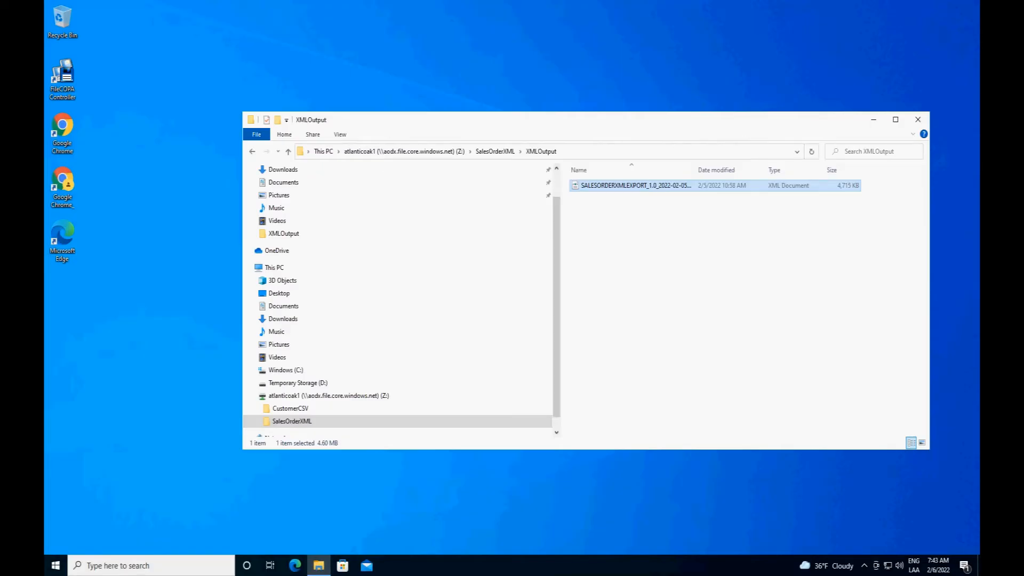
# Step: Open Dropbox in Google Chrome and go to the XMLInput subfolder of the SalesOrderXML folder
pyautogui.doubleClick(62, 185)
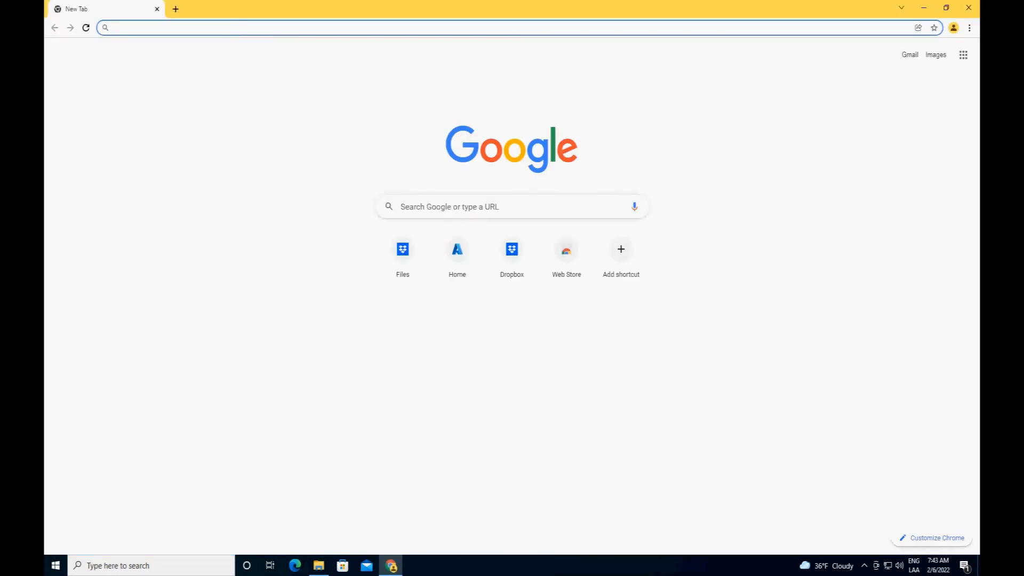
pyautogui.write('dropbox.com/home')
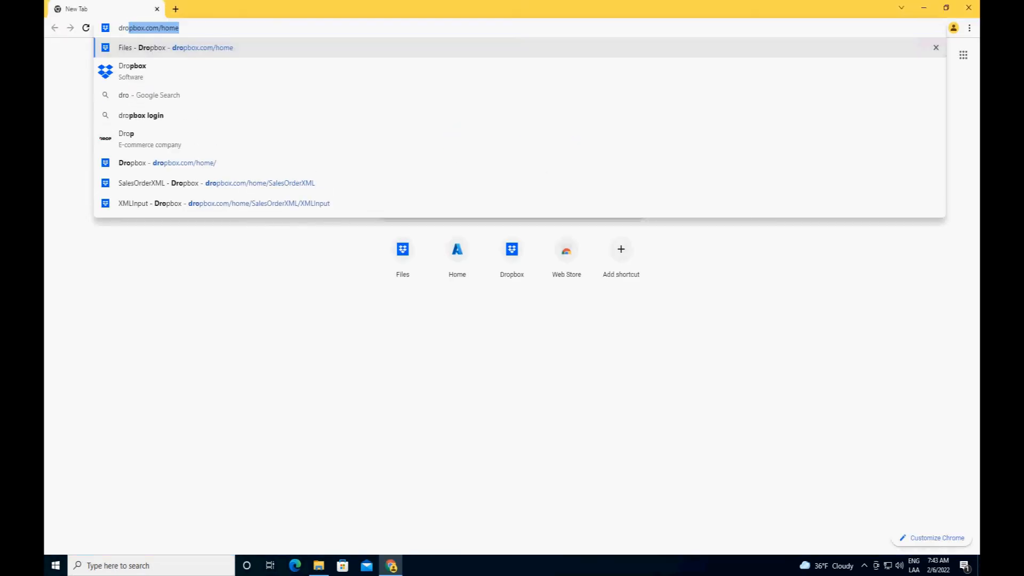
pyautogui.press('Return')
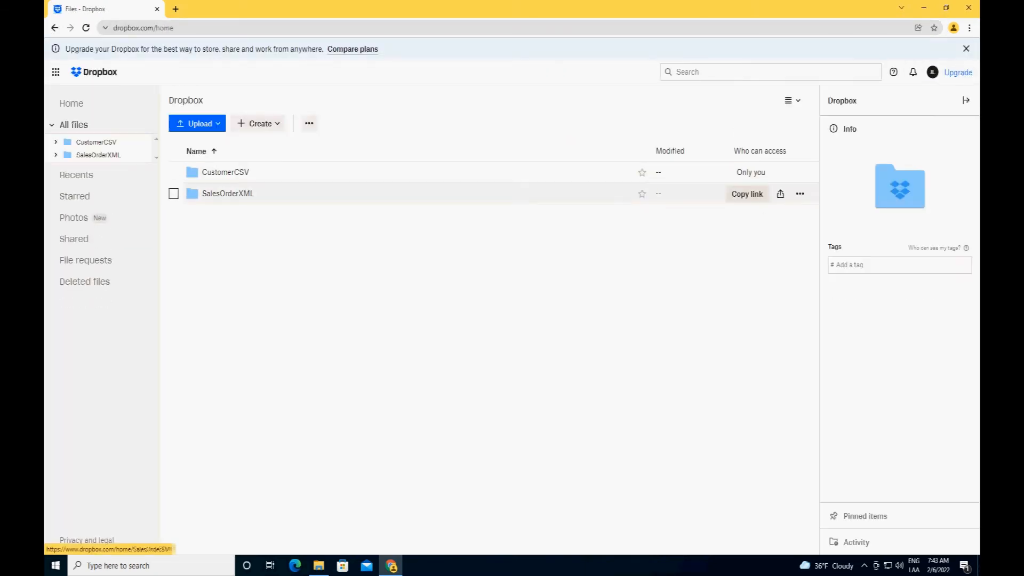
pyautogui.click(224, 193)
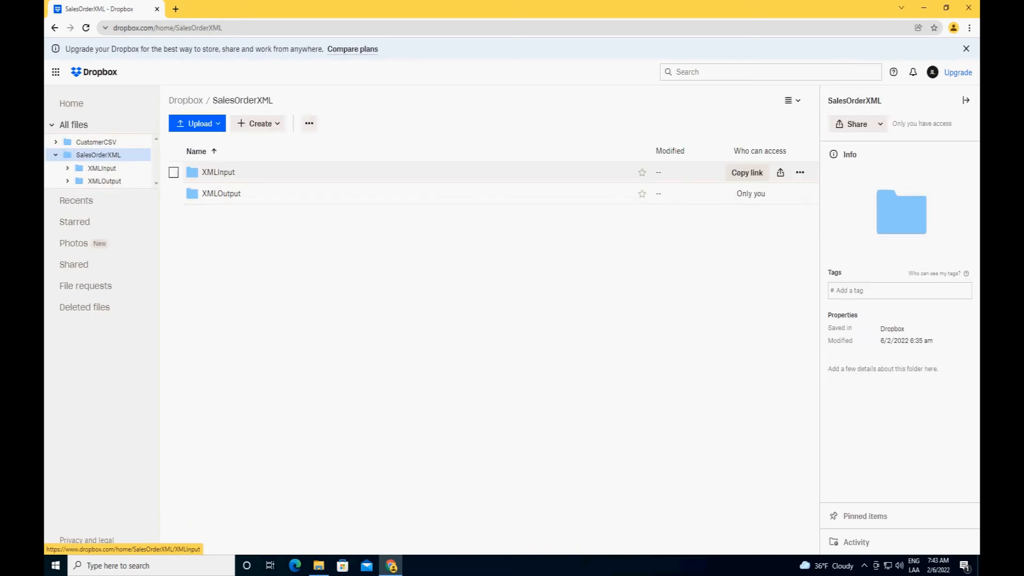
pyautogui.doubleClick(219, 171)
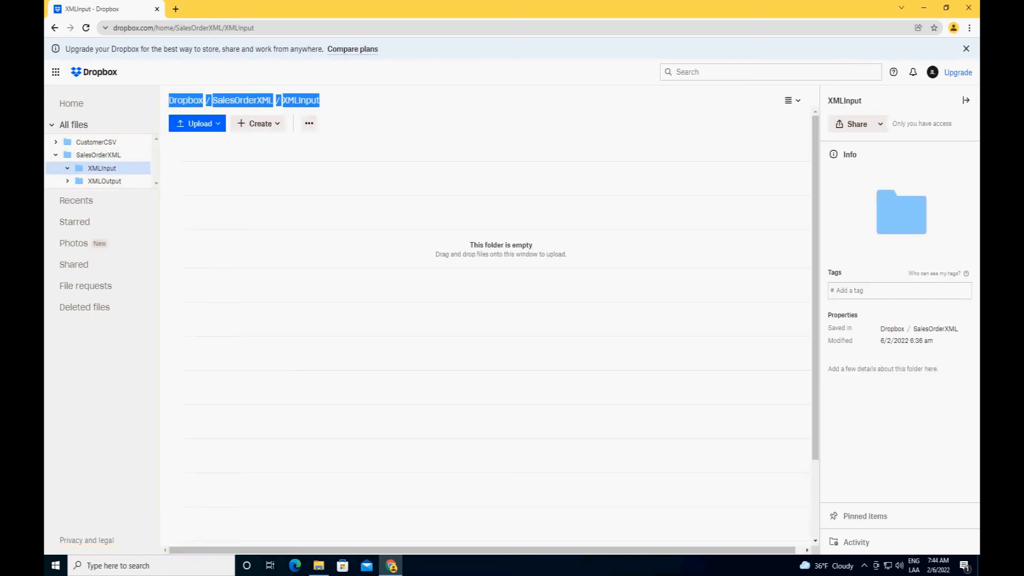
# Step: Upload the exported SALESORDERXMLEXPORT_1.0 file from SalesOrderXML/XMLOutput on the atlanticoak1 drive to the Dropbox XMLInput folder
pyautogui.click(198, 123)
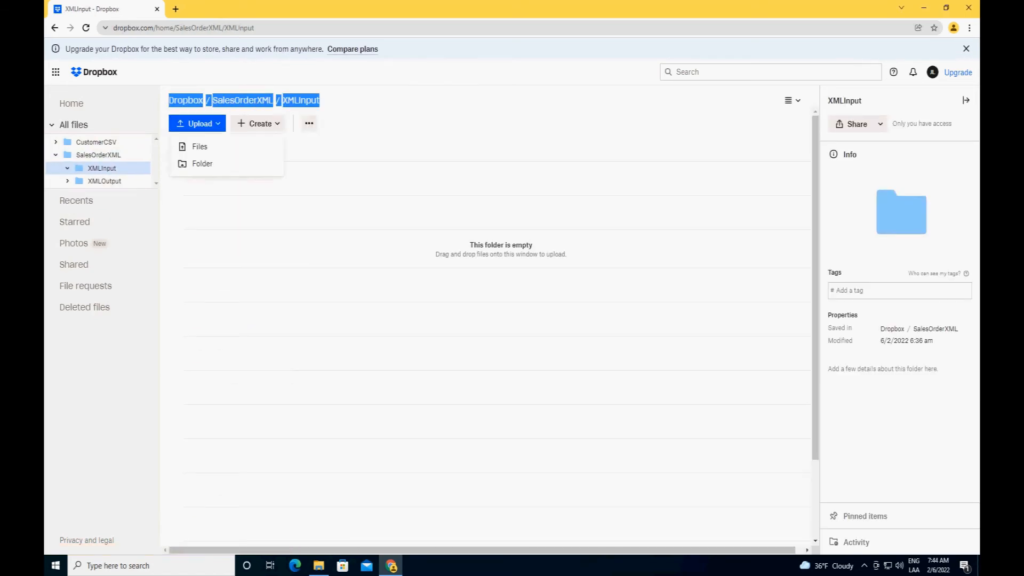
pyautogui.click(200, 146)
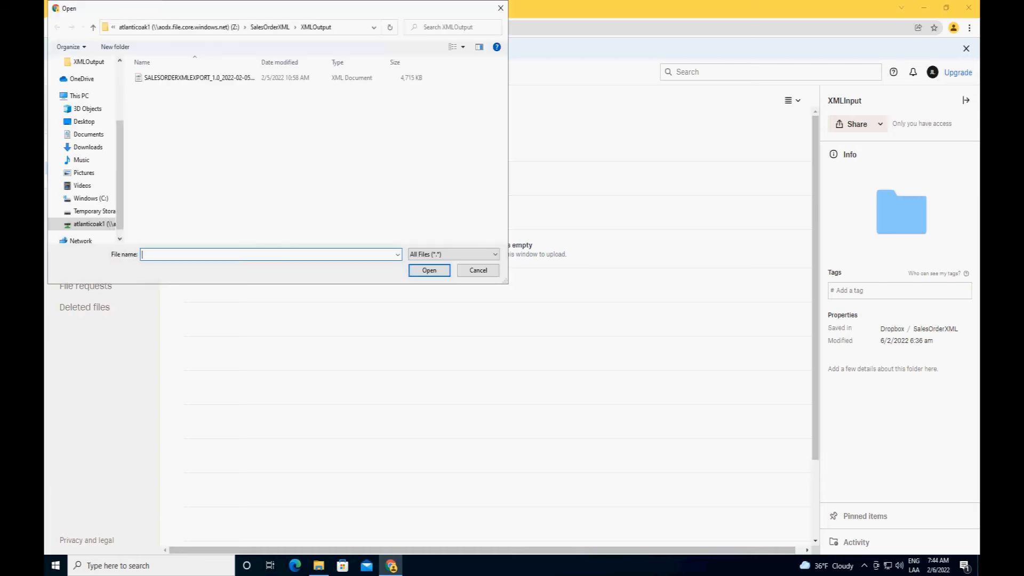
pyautogui.scroll(-1, 85, 211)
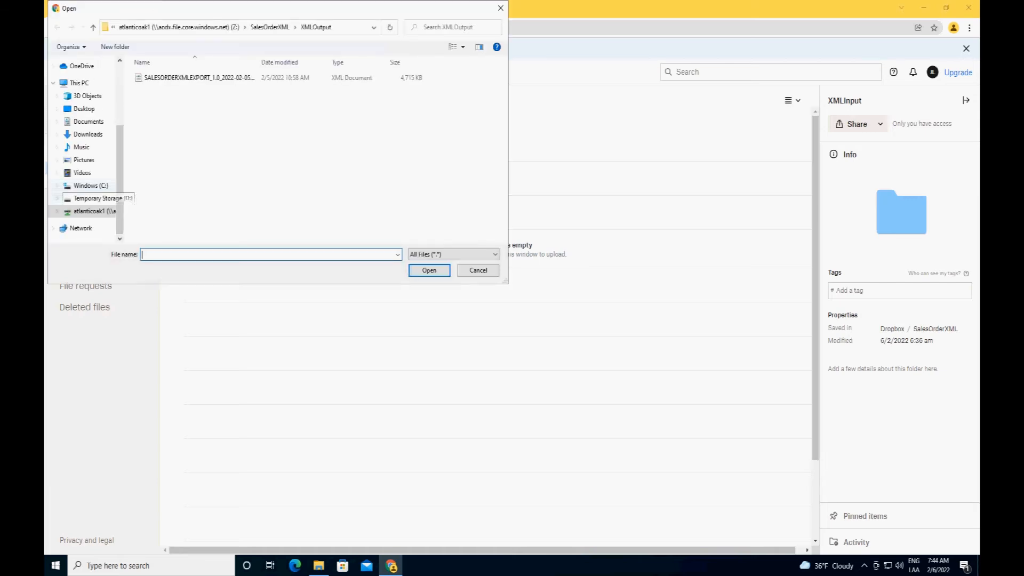
pyautogui.click(88, 211)
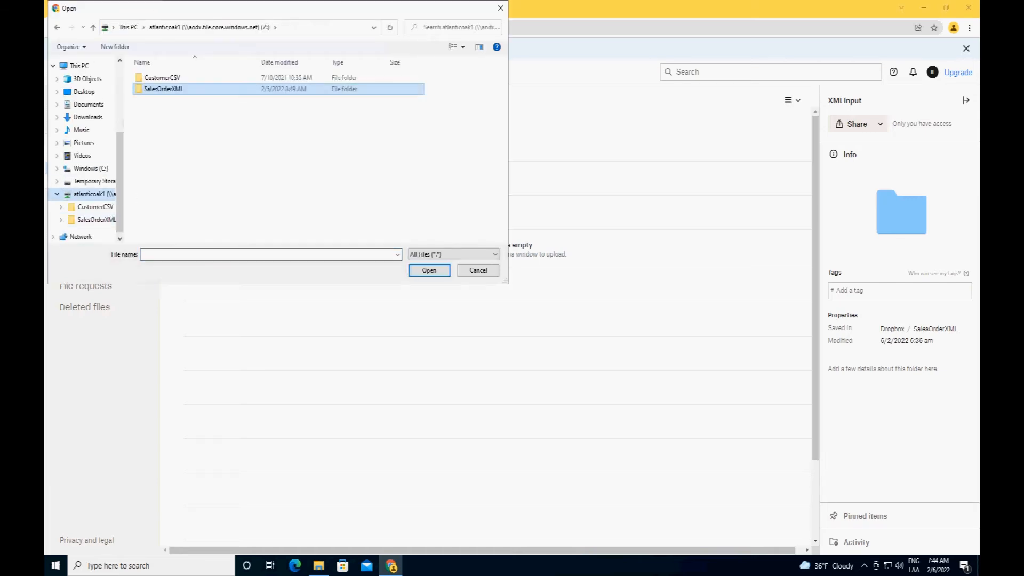
pyautogui.doubleClick(163, 88)
pyautogui.doubleClick(160, 88)
pyautogui.click(176, 78)
pyautogui.press('Return')
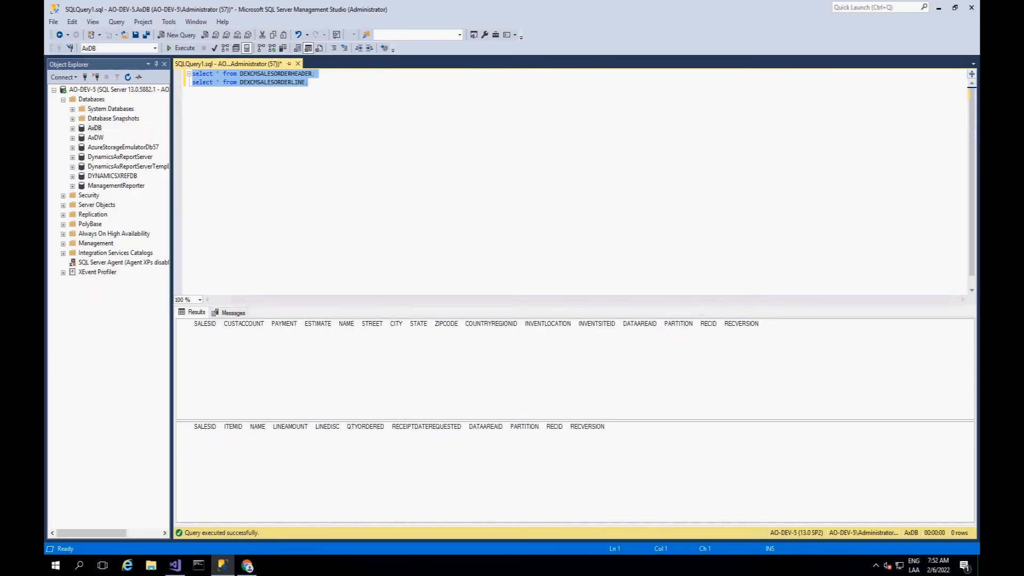
# Step: Check the sales order header and line queries in SQL Server Management Studio and the sales orders staging table in Finance and Operations
pyautogui.click(213, 82)
pyautogui.moveTo(308, 82); pyautogui.dragTo(192, 73)
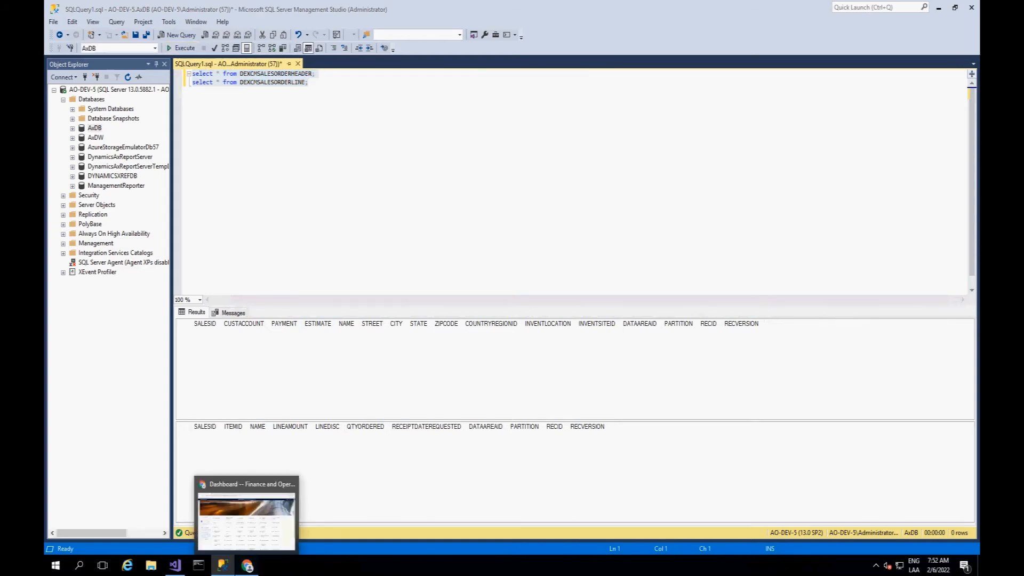
pyautogui.click(247, 565)
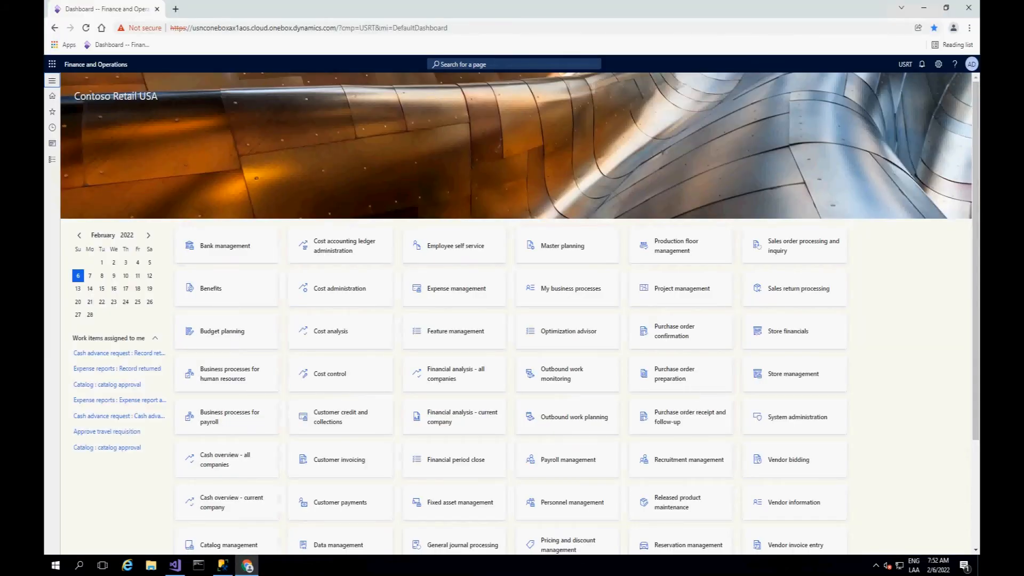
pyautogui.click(52, 159)
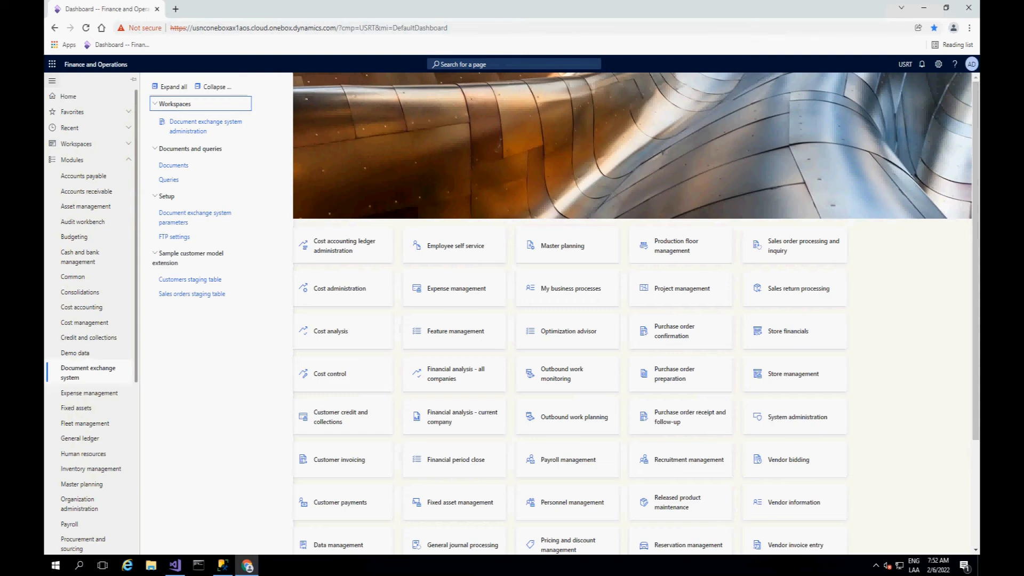
pyautogui.click(191, 293)
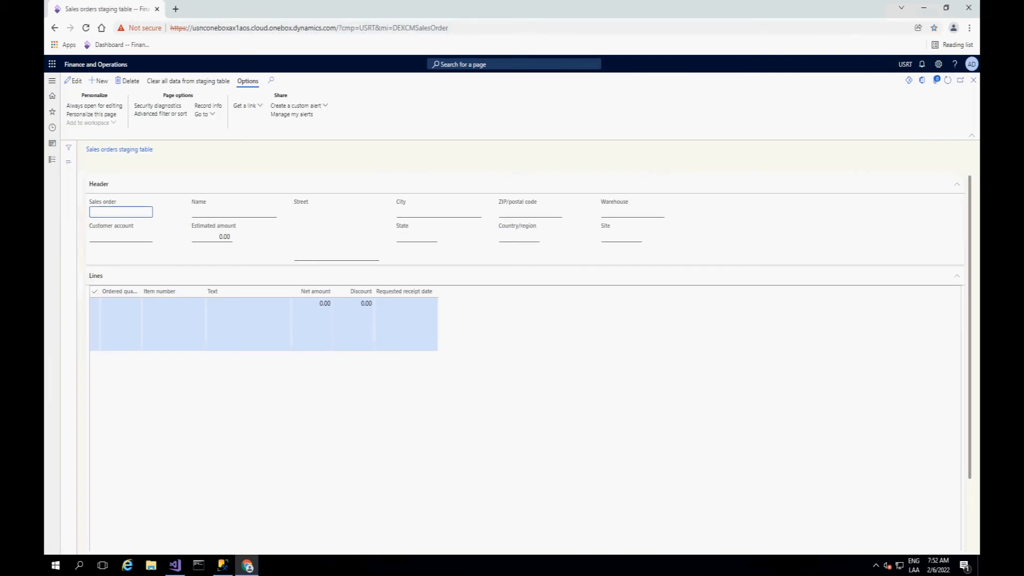
pyautogui.click(973, 80)
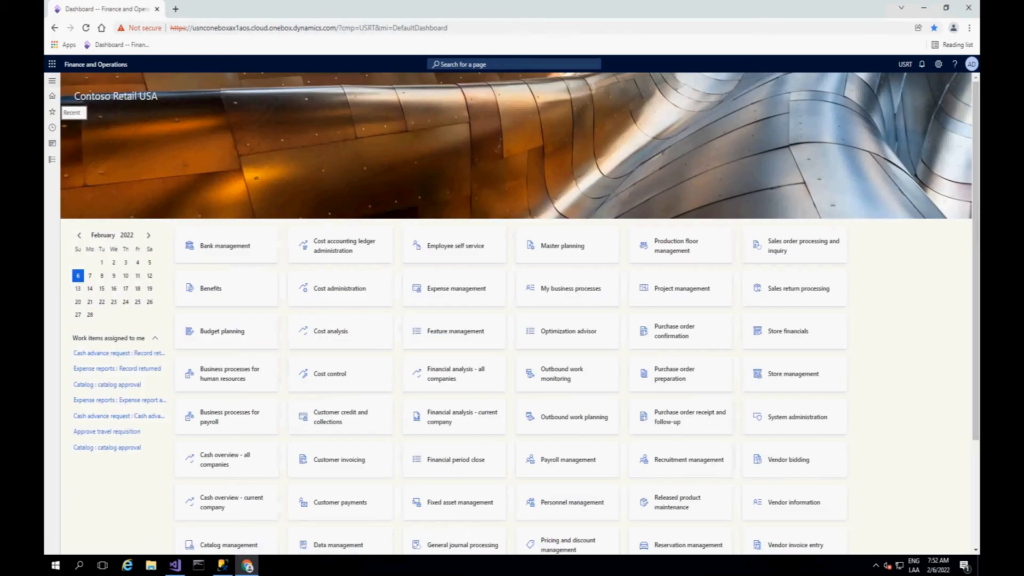
# Step: Open the document exchange system parameters and select the DropBox entry among the remote hosts
pyautogui.click(53, 81)
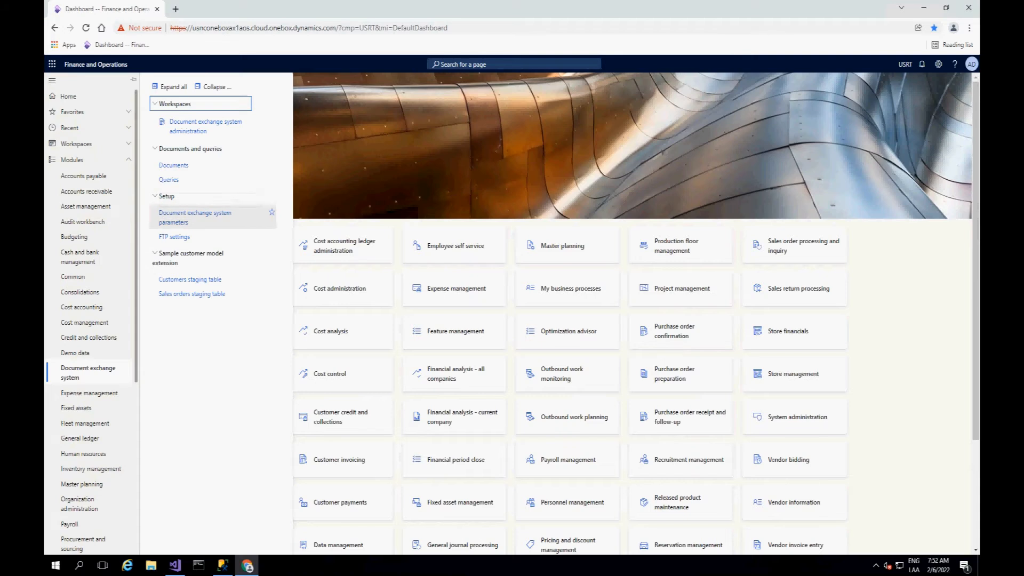
pyautogui.click(187, 215)
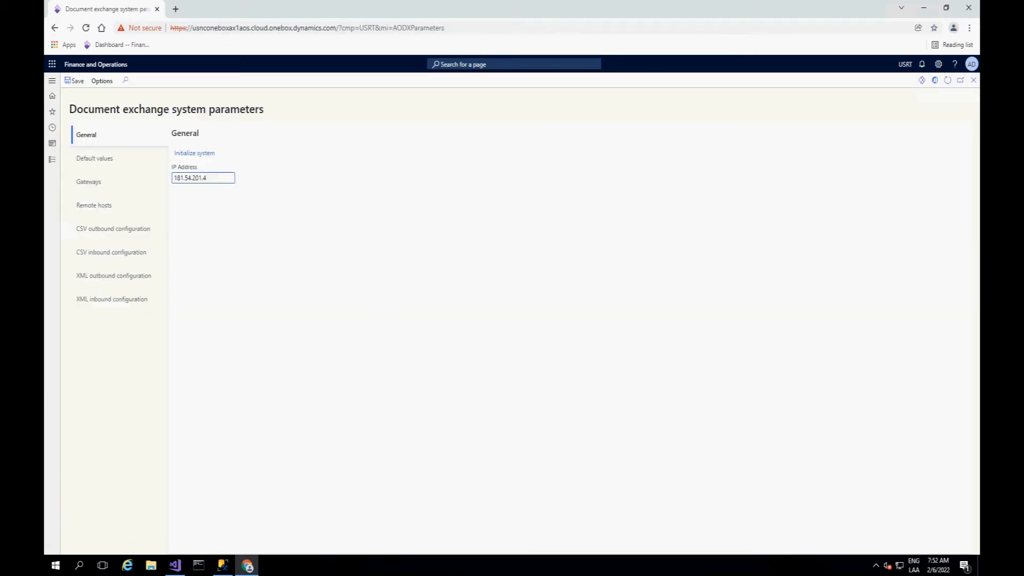
pyautogui.click(94, 205)
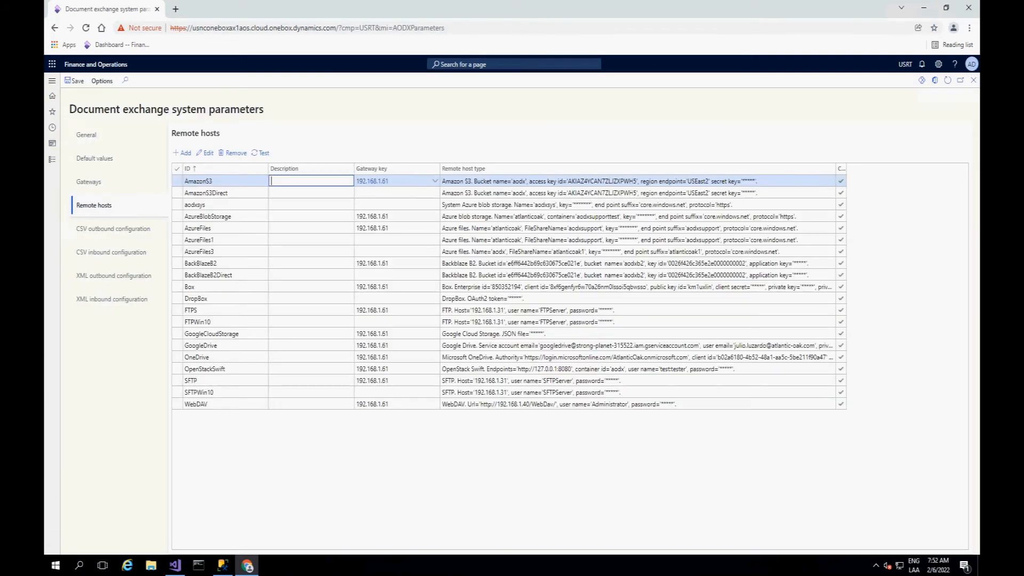
pyautogui.click(197, 299)
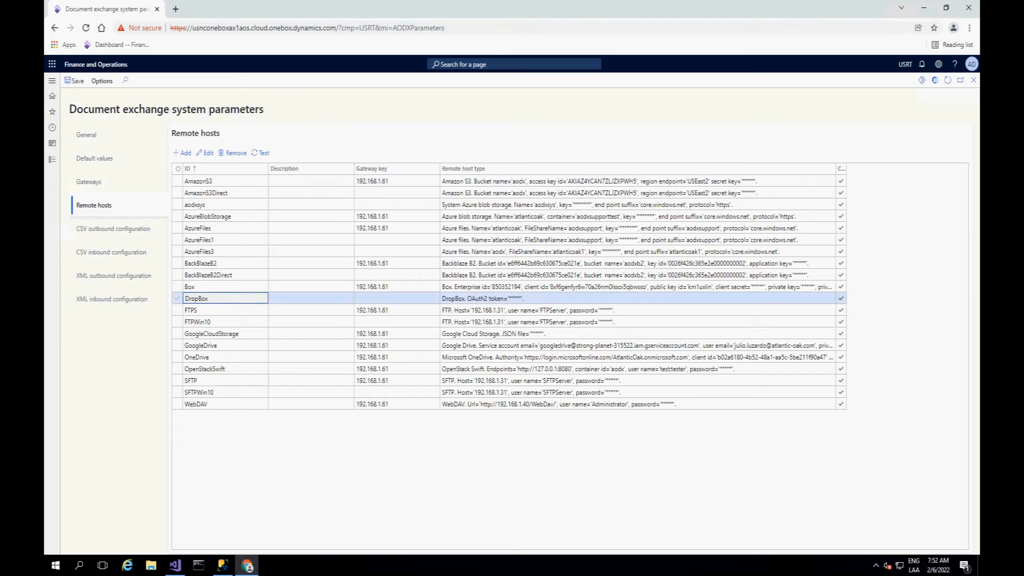
# Step: Leave the system parameters and open the SALESORDERXMLIMPORT document from the document exchange system's documents list
pyautogui.click(973, 80)
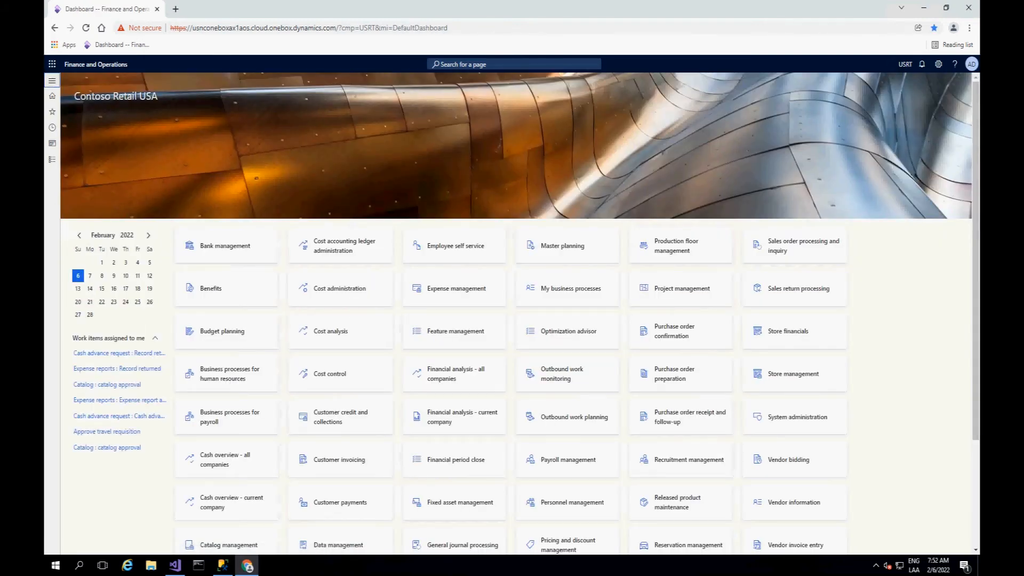
pyautogui.click(52, 80)
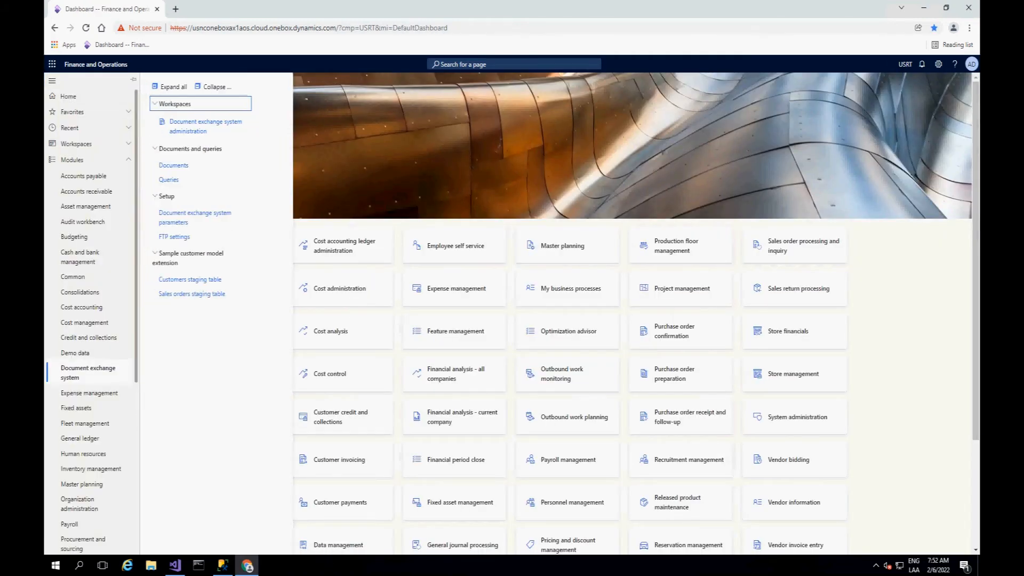
pyautogui.click(174, 166)
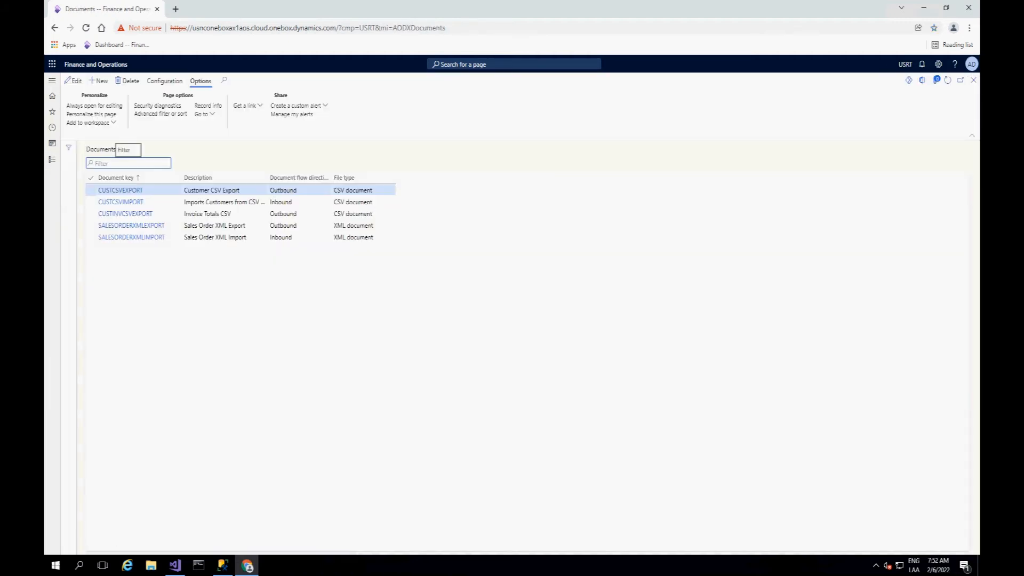
pyautogui.click(131, 237)
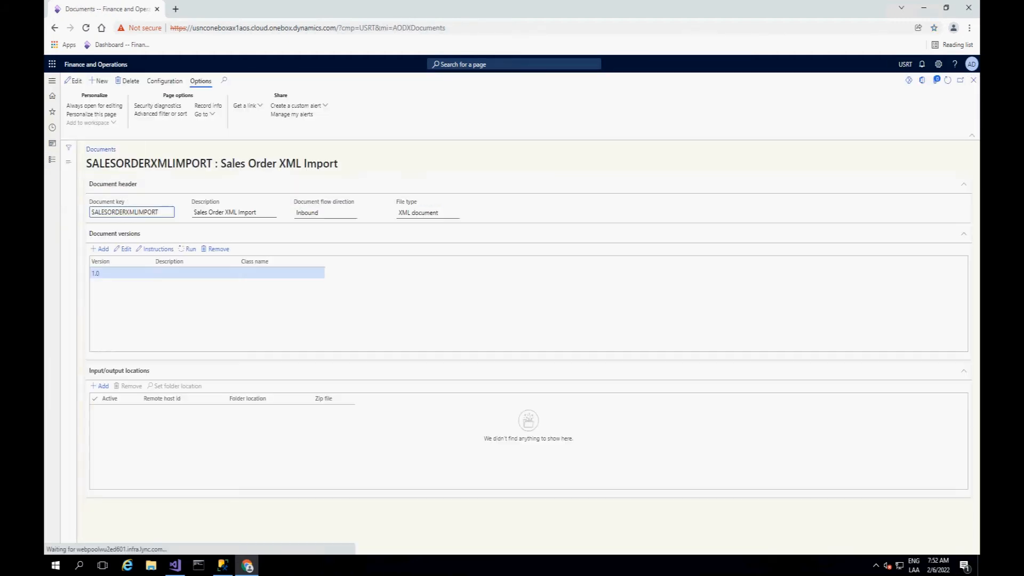
# Step: Add an input location to the document using the DropBox remote host and the /SalesOrderXML/XMLInput folder
pyautogui.click(100, 386)
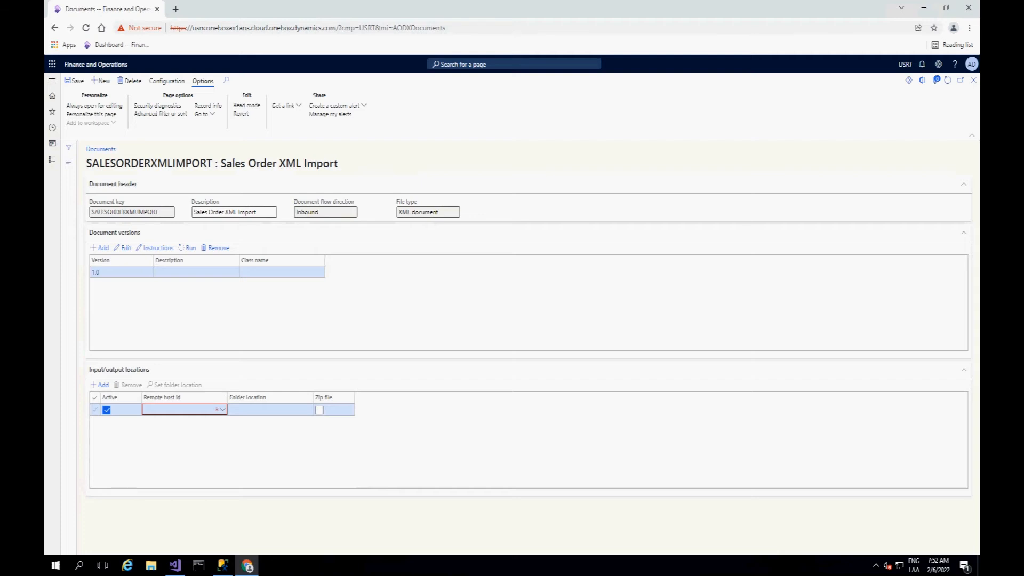
pyautogui.click(222, 410)
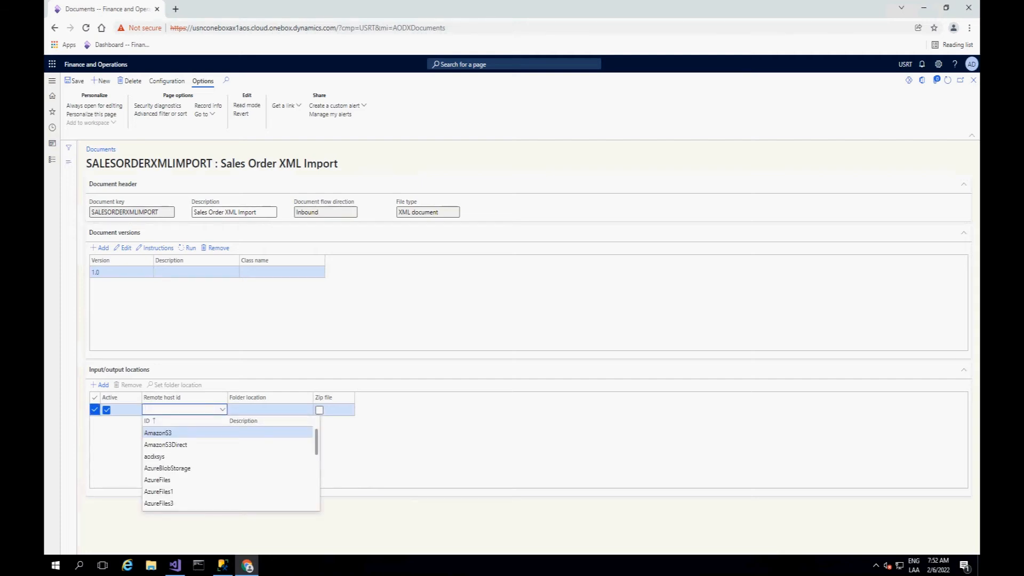
pyautogui.scroll(-3, 229, 480)
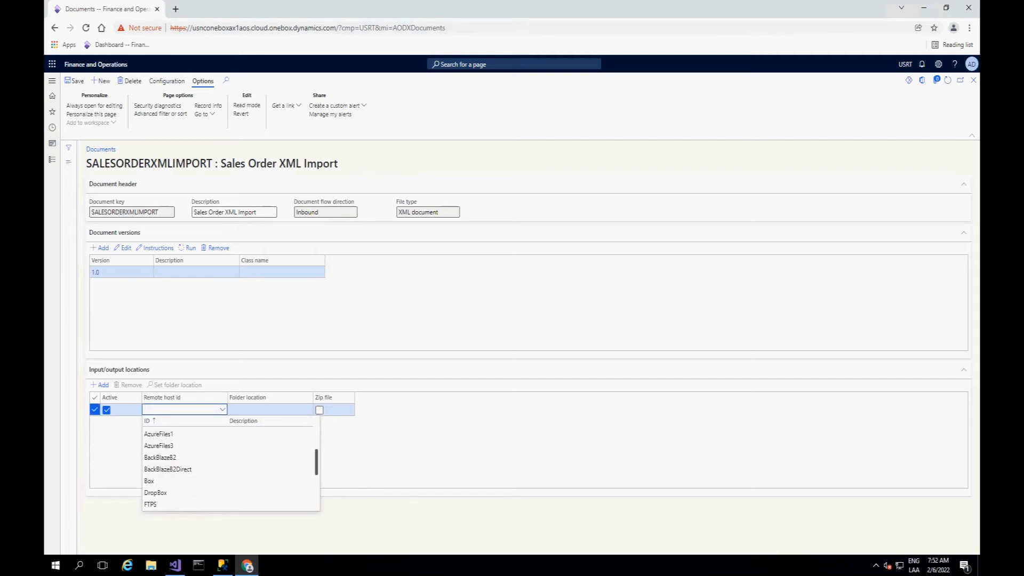
pyautogui.click(155, 490)
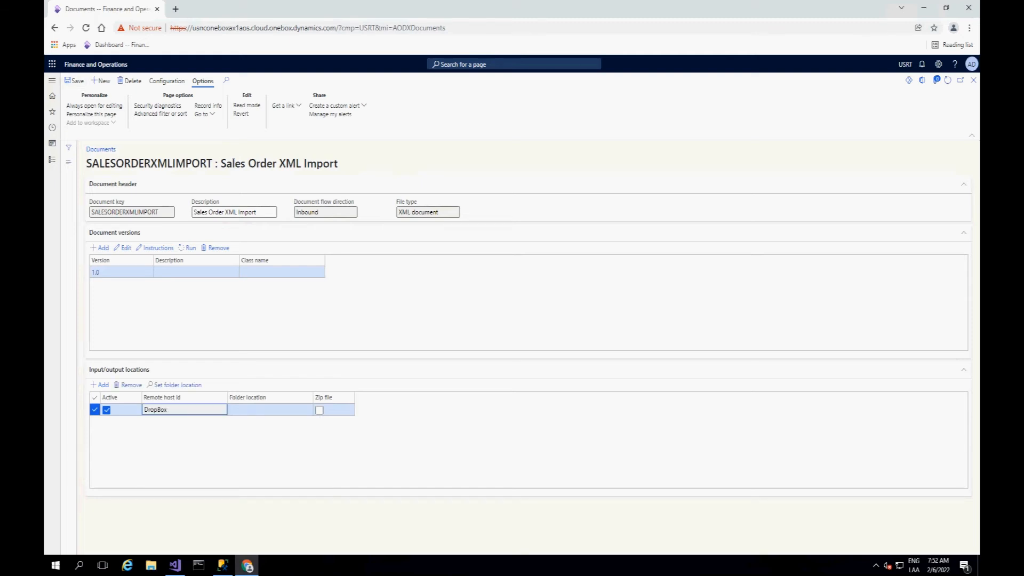
pyautogui.click(177, 385)
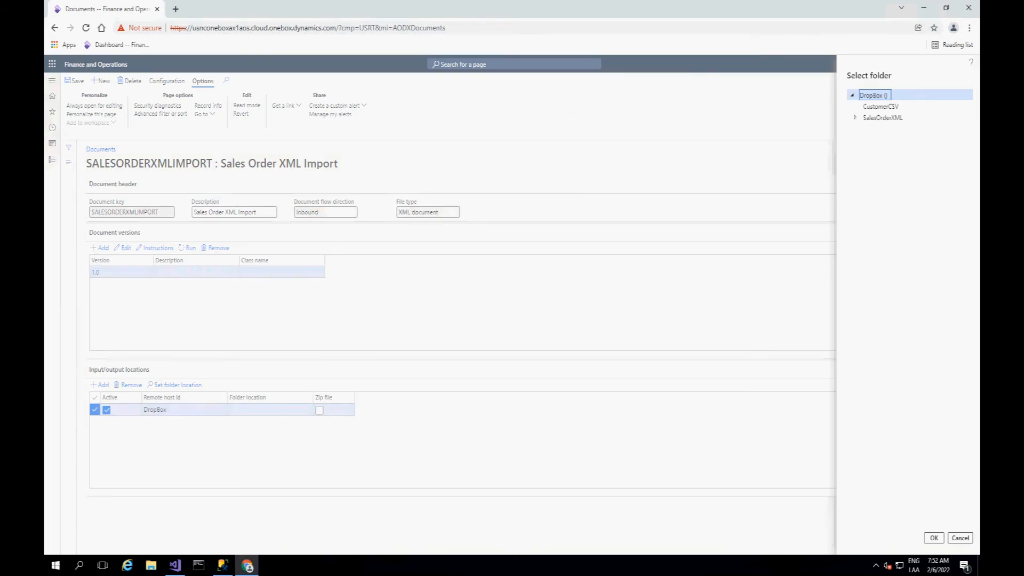
pyautogui.click(855, 117)
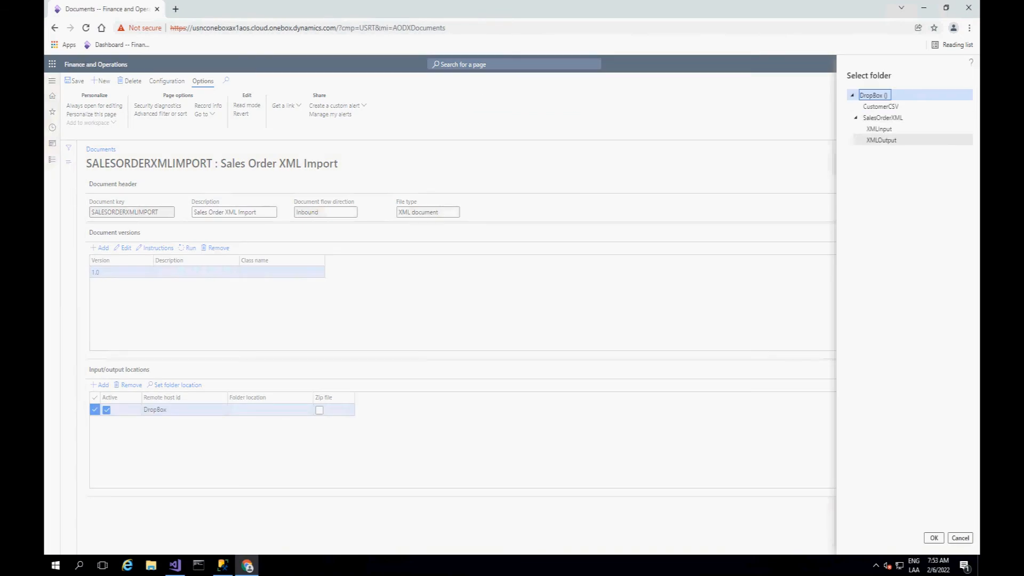
pyautogui.click(878, 129)
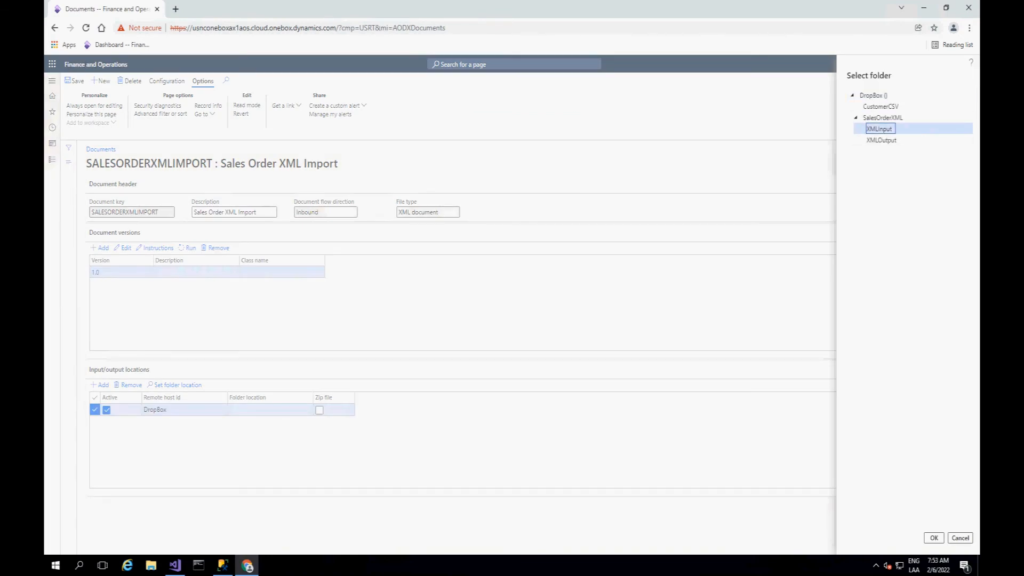
pyautogui.click(934, 537)
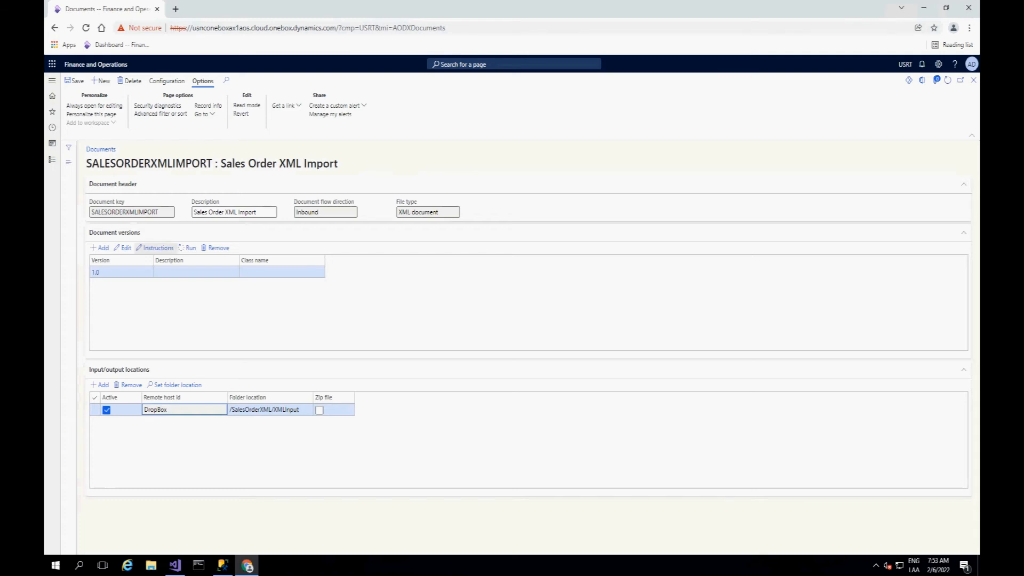
# Step: Examine the XML inbound instructions of version 1.0, including the SalesOrders, SalesOrder, CustomerInfo and Lines nodes
pyautogui.click(155, 247)
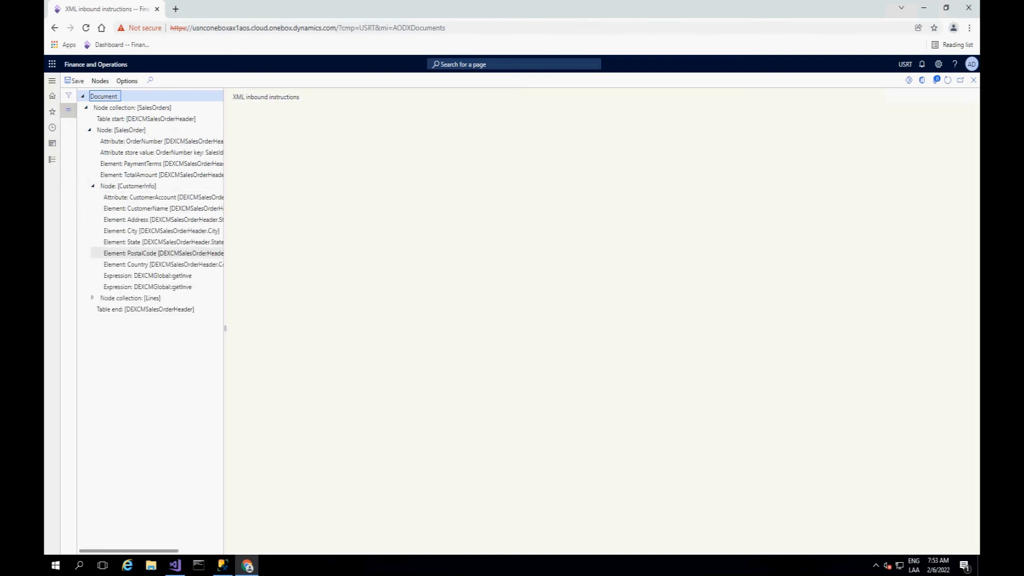
pyautogui.click(93, 298)
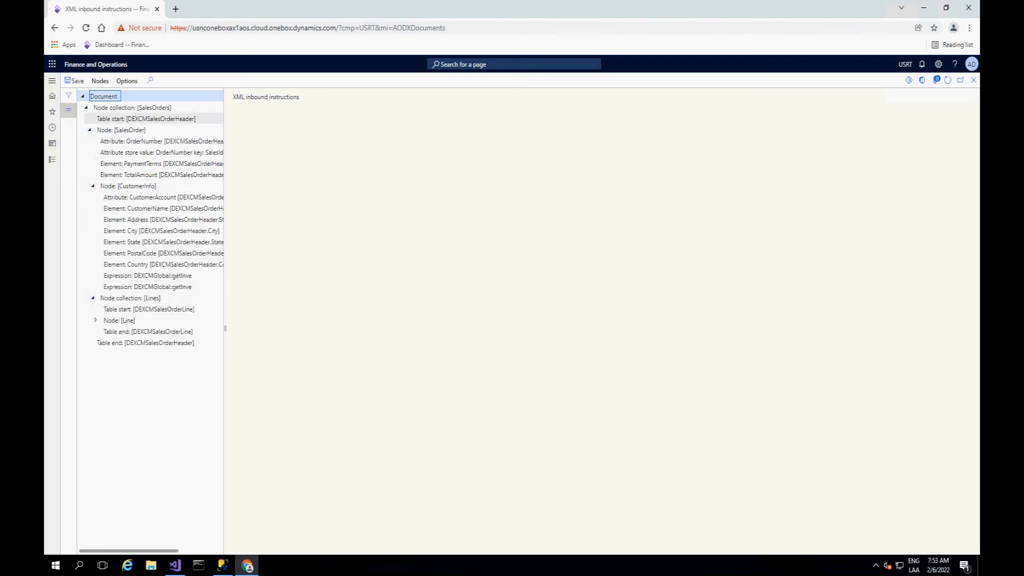
pyautogui.click(133, 108)
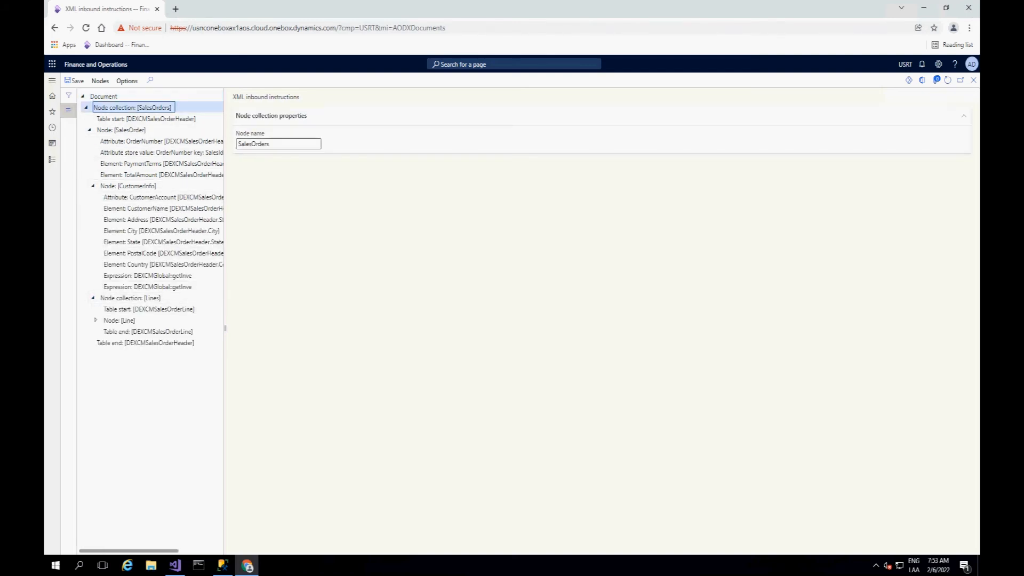
pyautogui.click(122, 130)
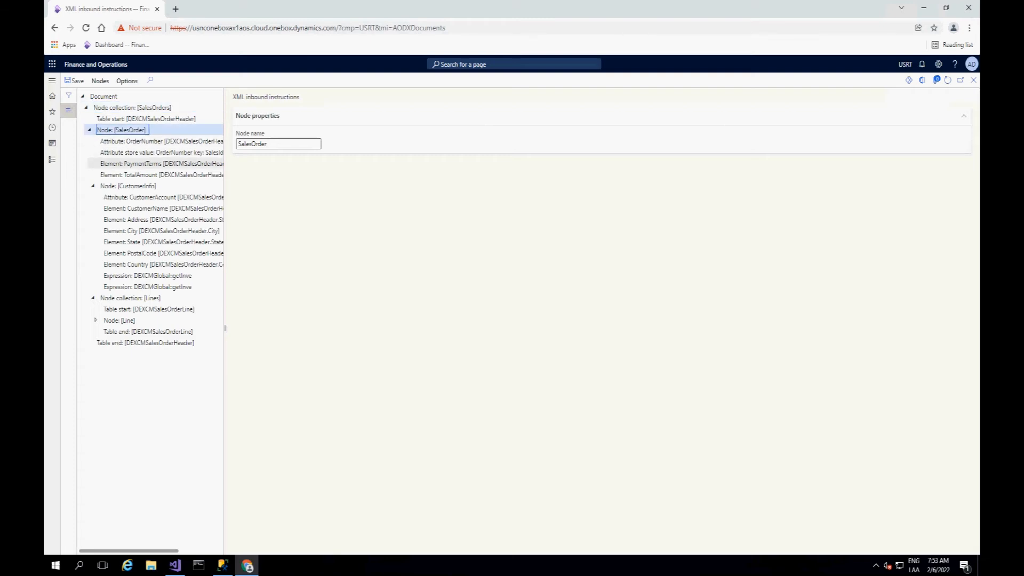
pyautogui.click(128, 186)
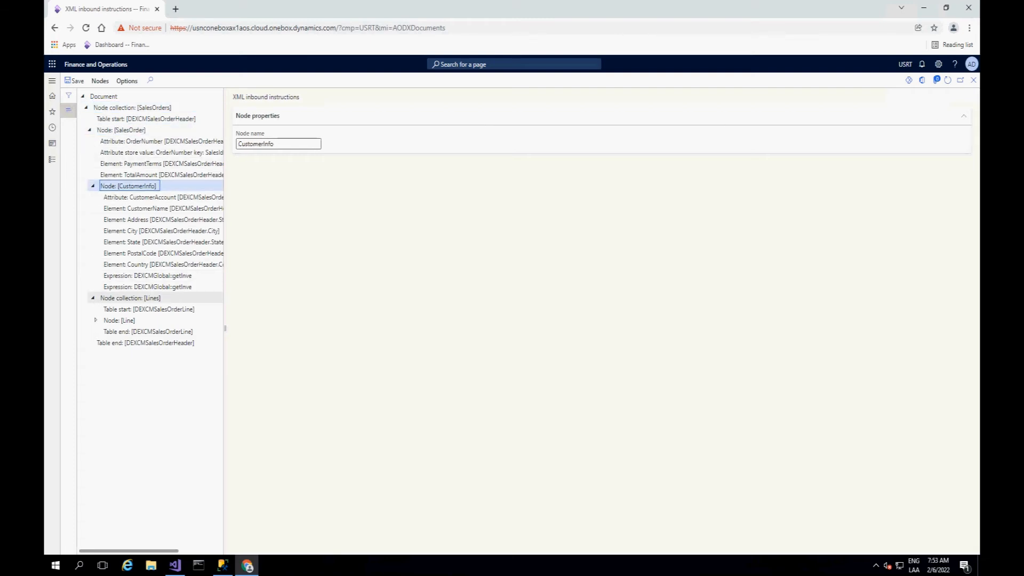
pyautogui.click(130, 298)
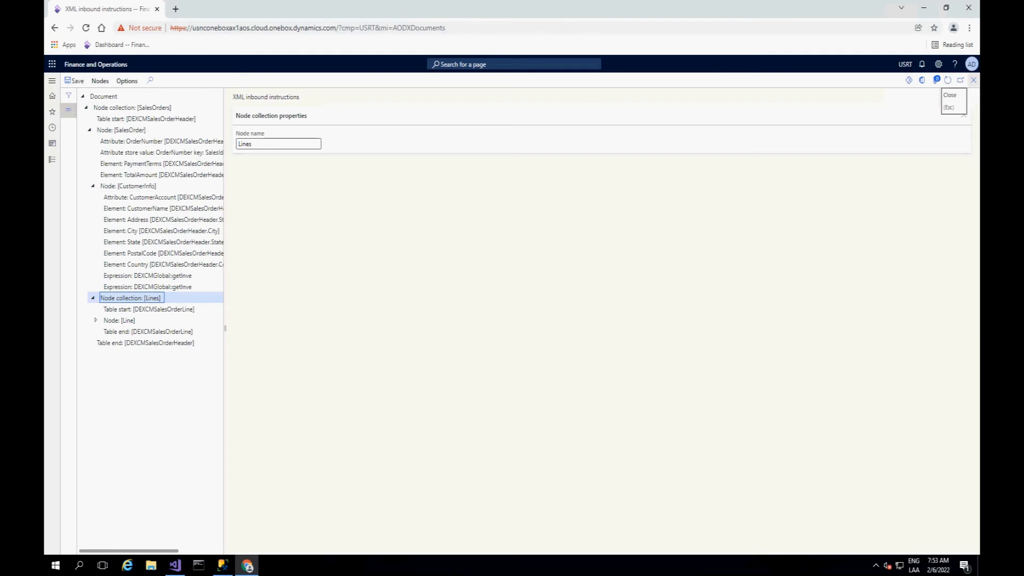
pyautogui.click(973, 80)
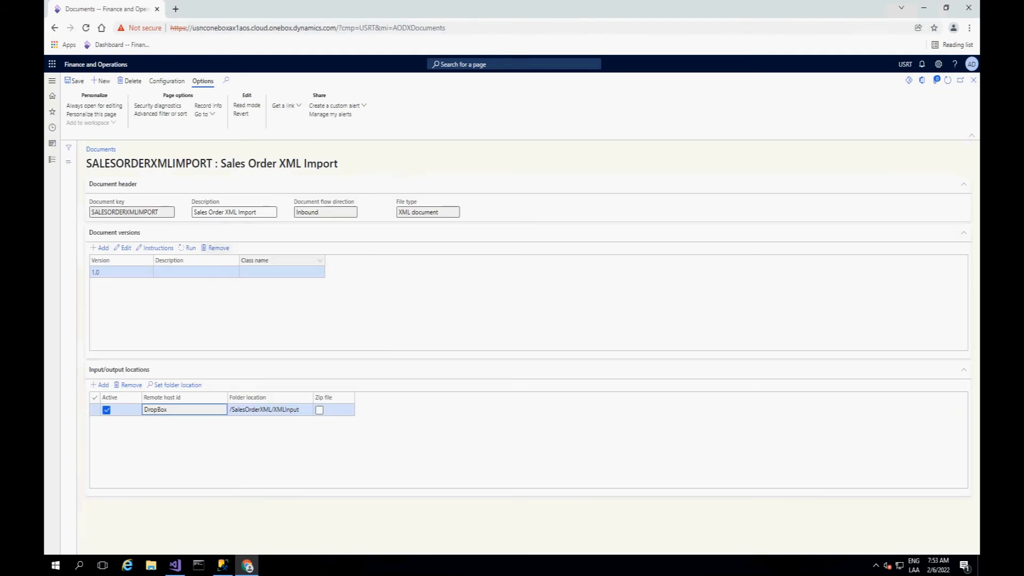
# Step: Run the document job for SALESORDERXMLIMPORT version 1.0
pyautogui.click(188, 248)
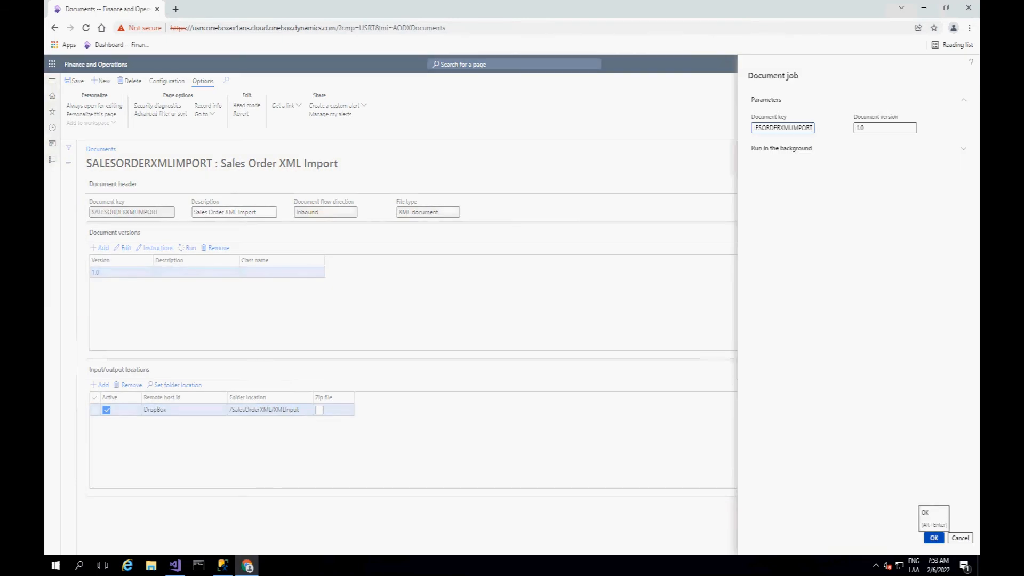
pyautogui.click(933, 537)
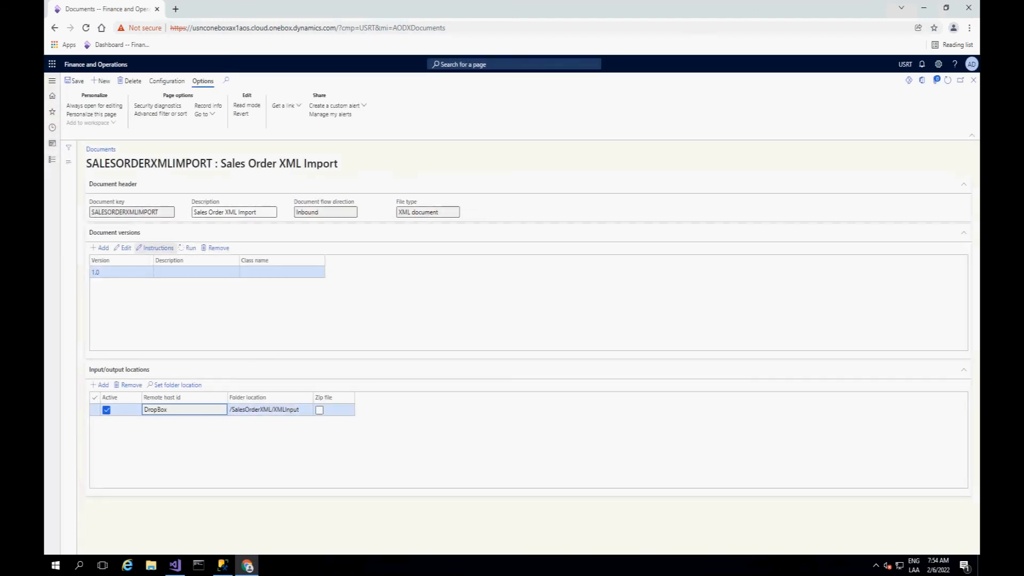
# Step: Open the sales orders staging table and view the header and lines of one imported order
pyautogui.click(52, 160)
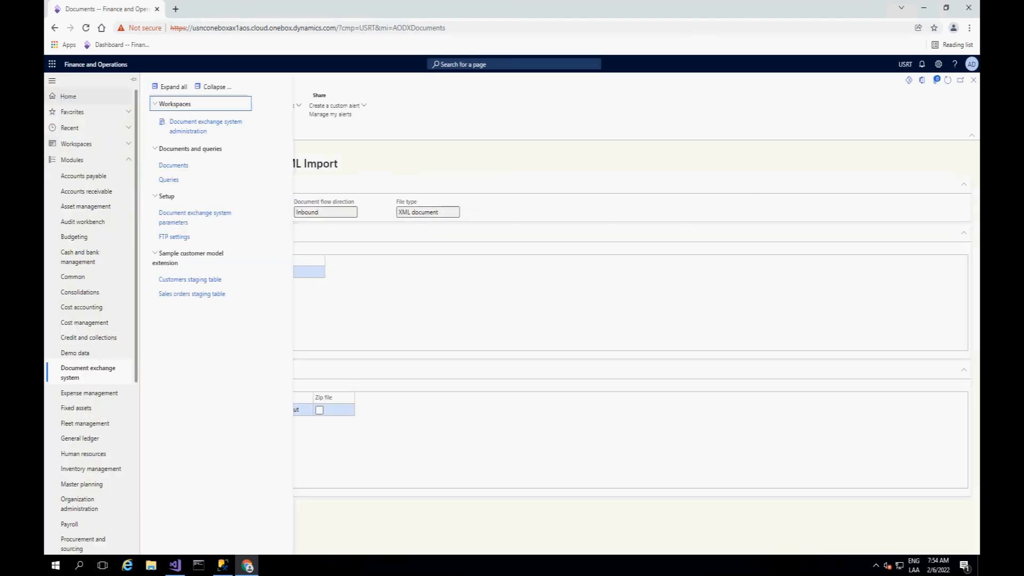
pyautogui.click(192, 294)
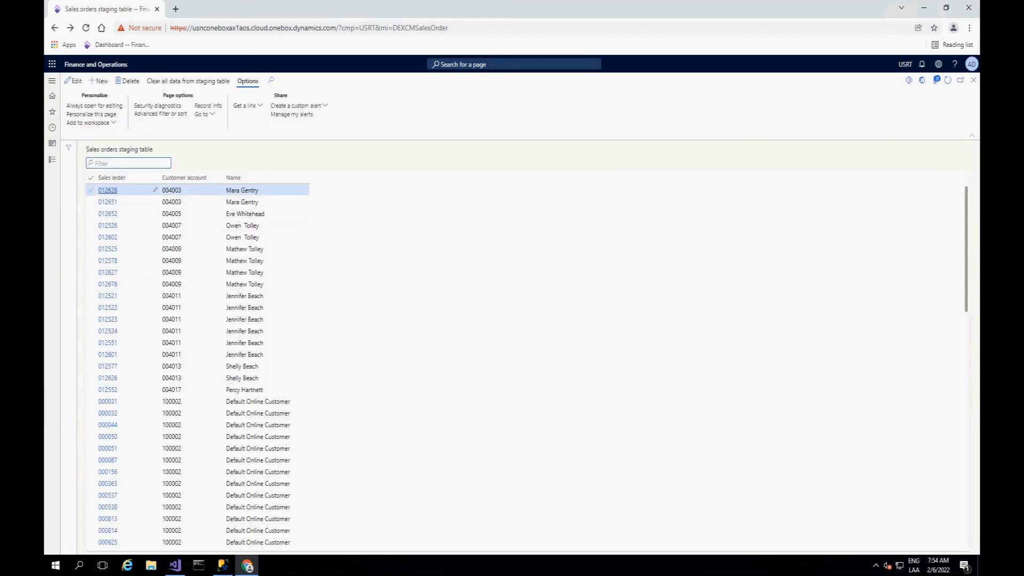
pyautogui.click(108, 272)
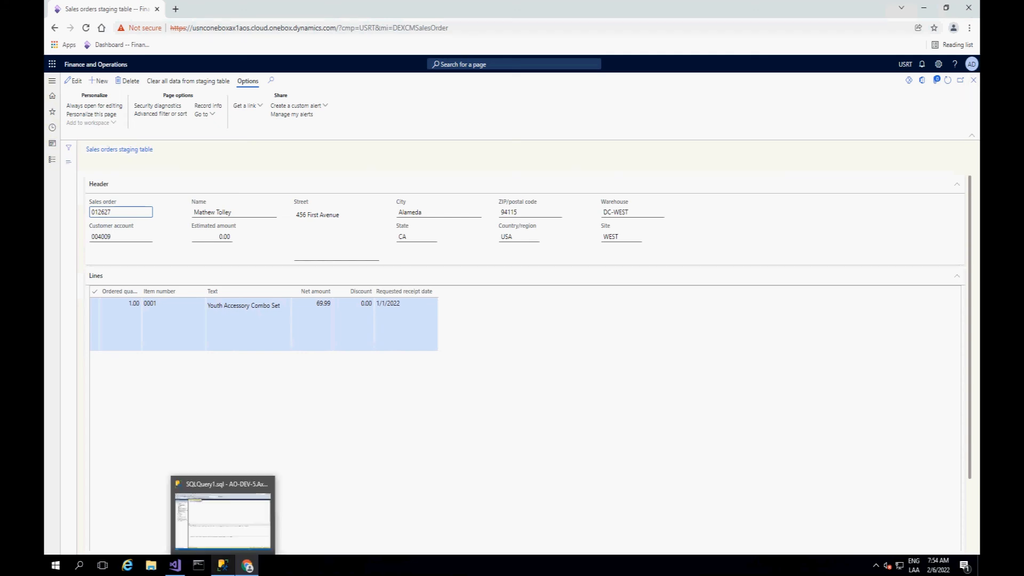
# Step: Switch to SQL Server Management Studio and execute the DEXCMSALESORDERHEADER and DEXCMSALESORDERLINE queries, both together and individually
pyautogui.click(223, 565)
pyautogui.click(181, 48)
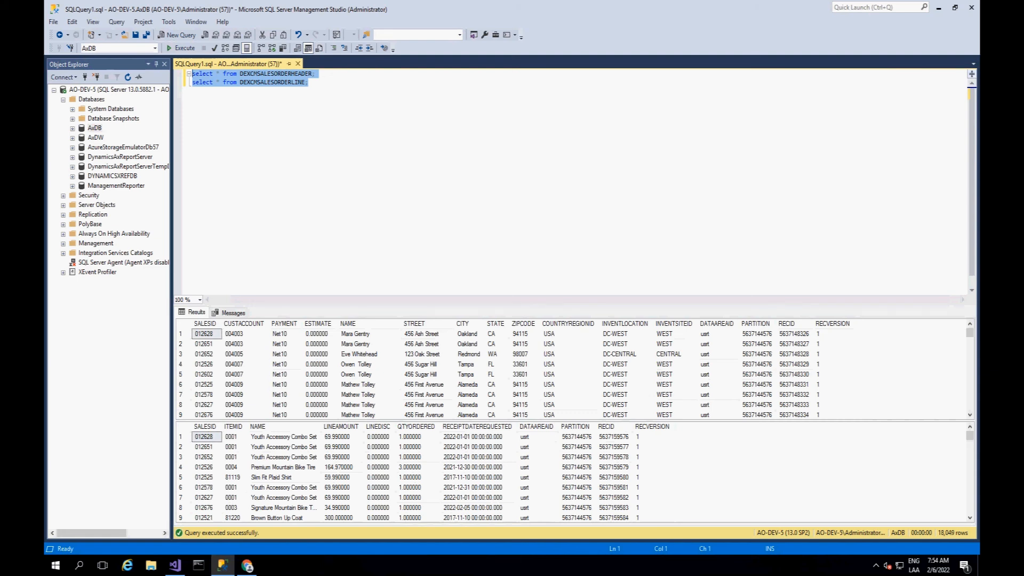
pyautogui.click(206, 333)
pyautogui.click(317, 74)
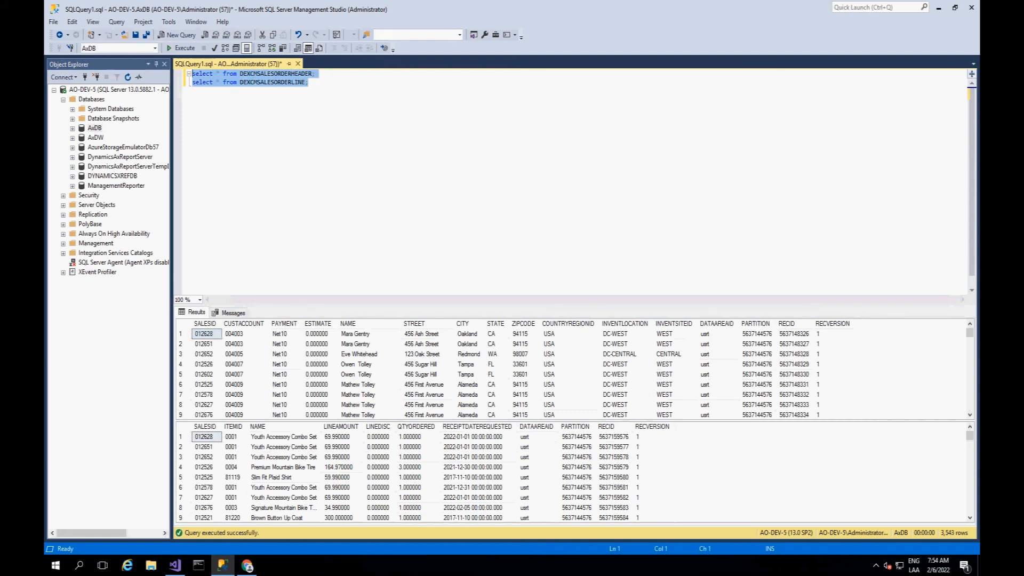
pyautogui.moveTo(316, 74); pyautogui.dragTo(192, 74)
pyautogui.click(184, 48)
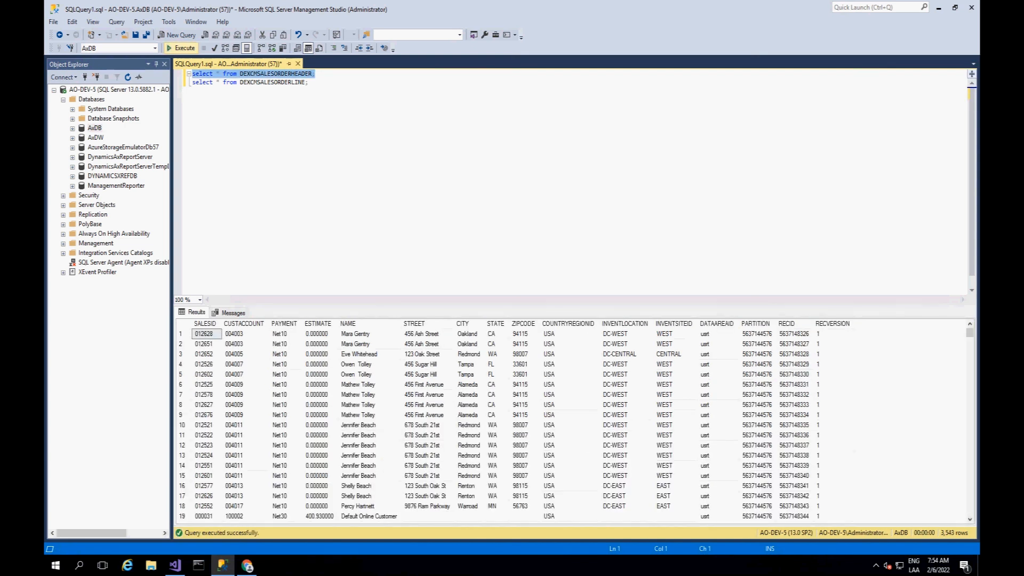
pyautogui.moveTo(308, 81); pyautogui.dragTo(192, 81)
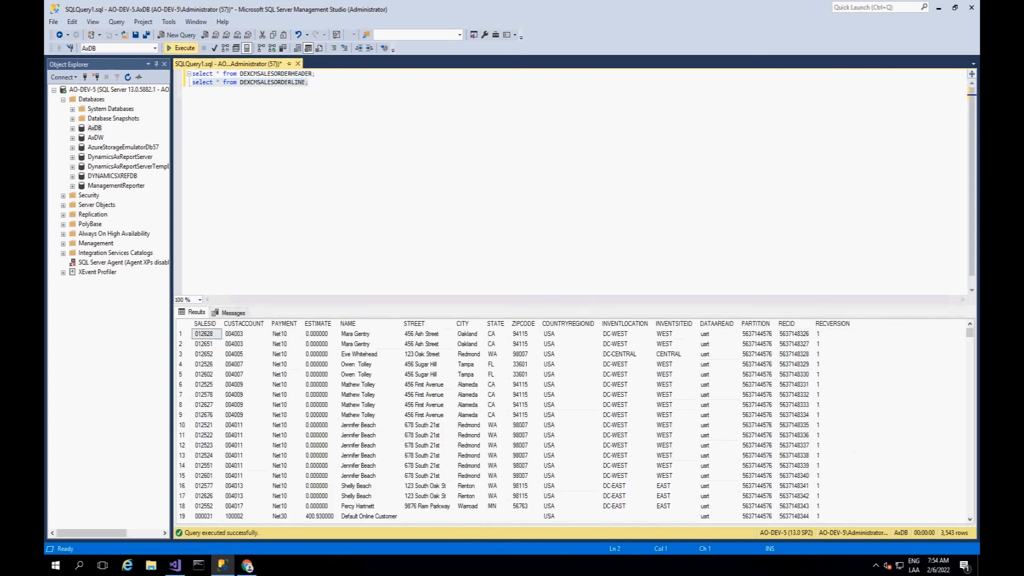
pyautogui.click(184, 48)
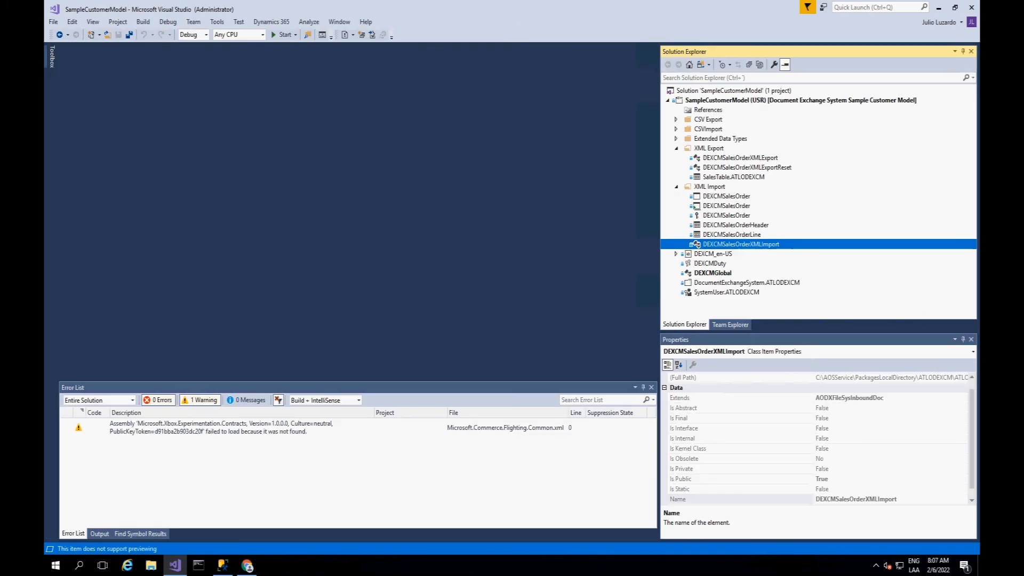
# Step: Open the DEXCMSalesOrderXMLExport class and examine its code, from the main method through writeToXMLFile to writeLines
pyautogui.doubleClick(740, 158)
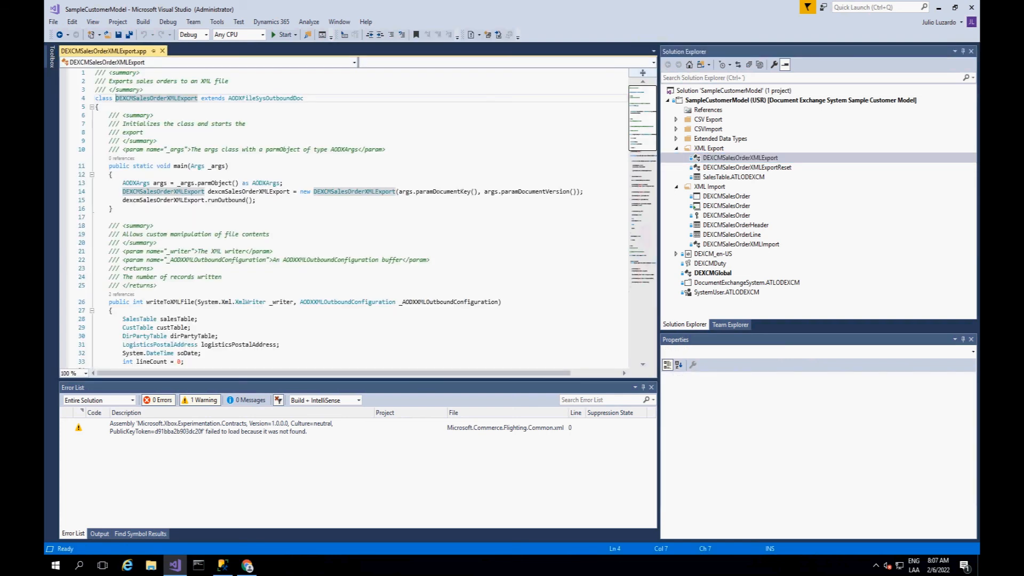
pyautogui.scroll(-3, 368, 216)
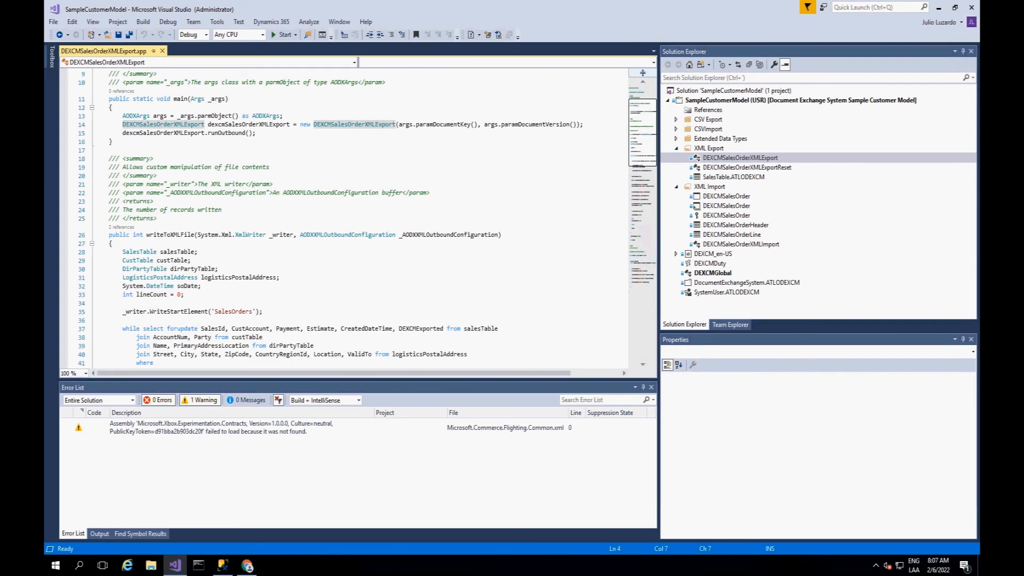
pyautogui.scroll(-4, 368, 218)
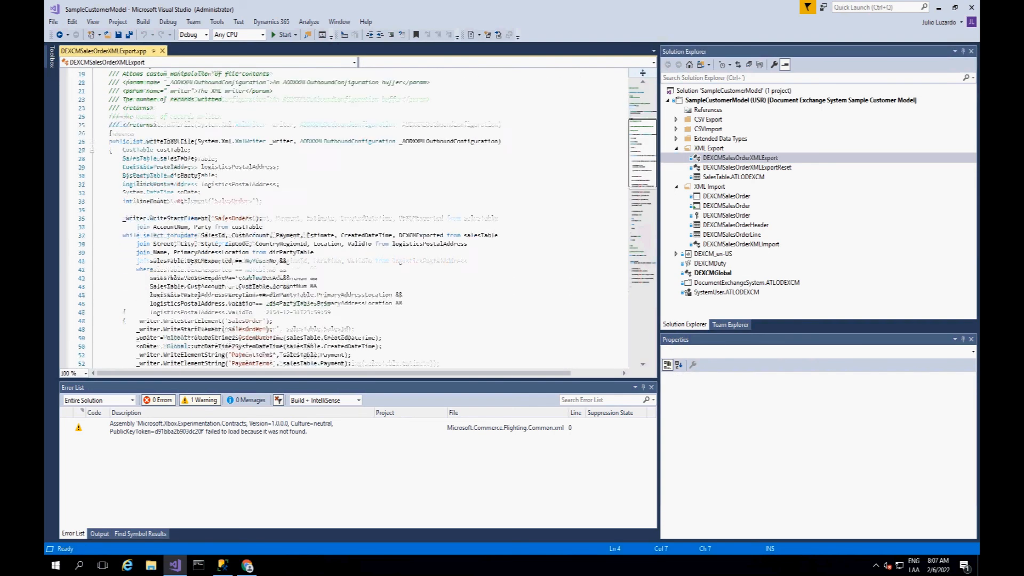
pyautogui.scroll(-3, 368, 218)
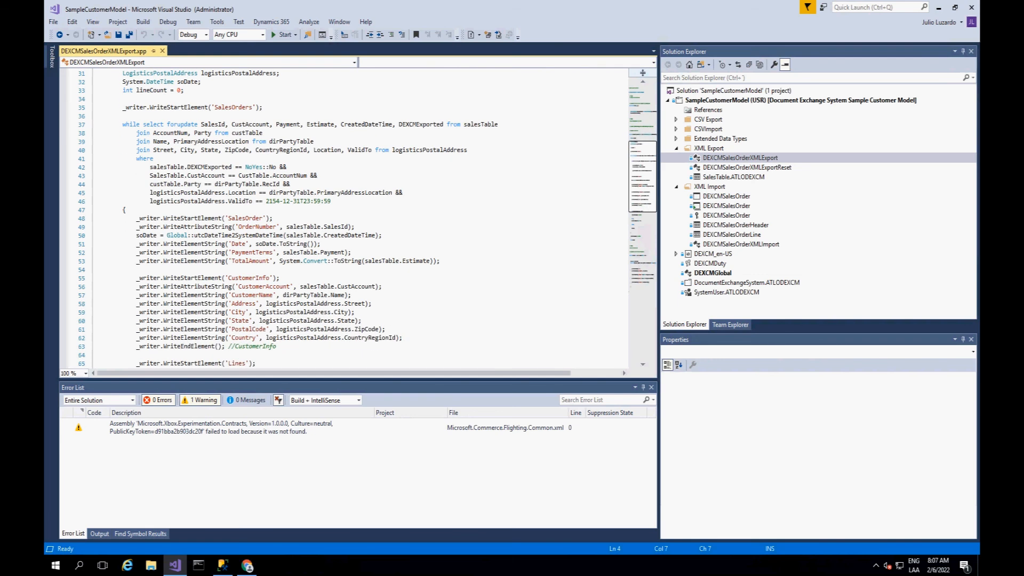
pyautogui.scroll(-5, 368, 217)
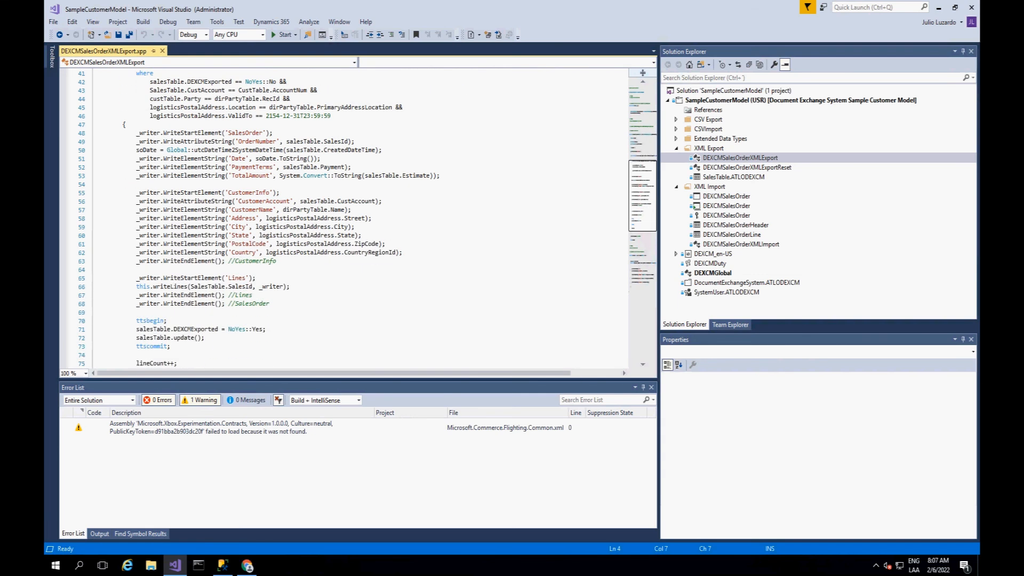
pyautogui.scroll(-6, 368, 218)
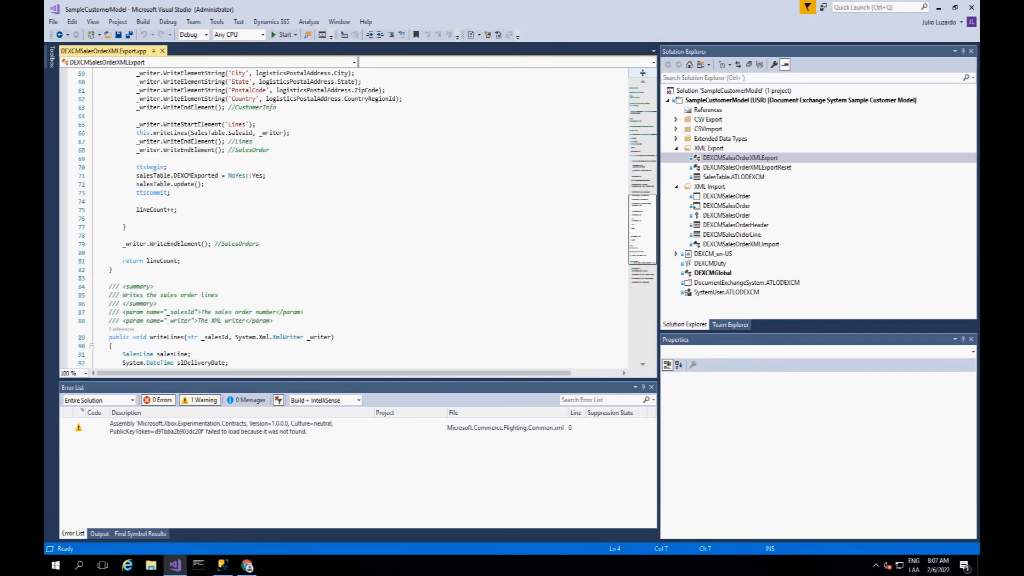
pyautogui.scroll(-4, 368, 218)
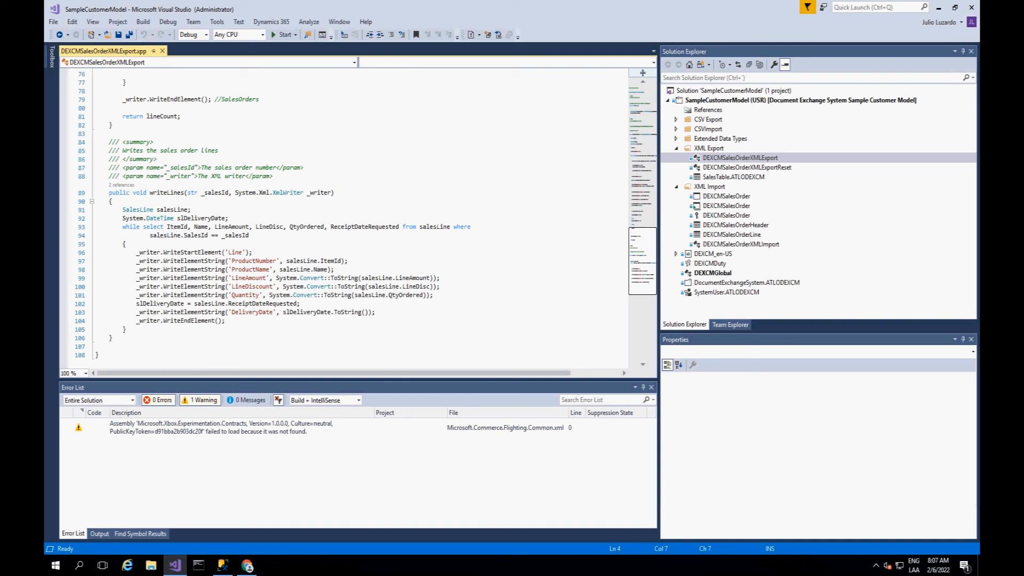
# Step: Open the DEXCMSalesOrderXMLImport class and examine readFromXMLFile and the getNode, getNodeStr and getNodeAttrStr helper methods
pyautogui.doubleClick(741, 244)
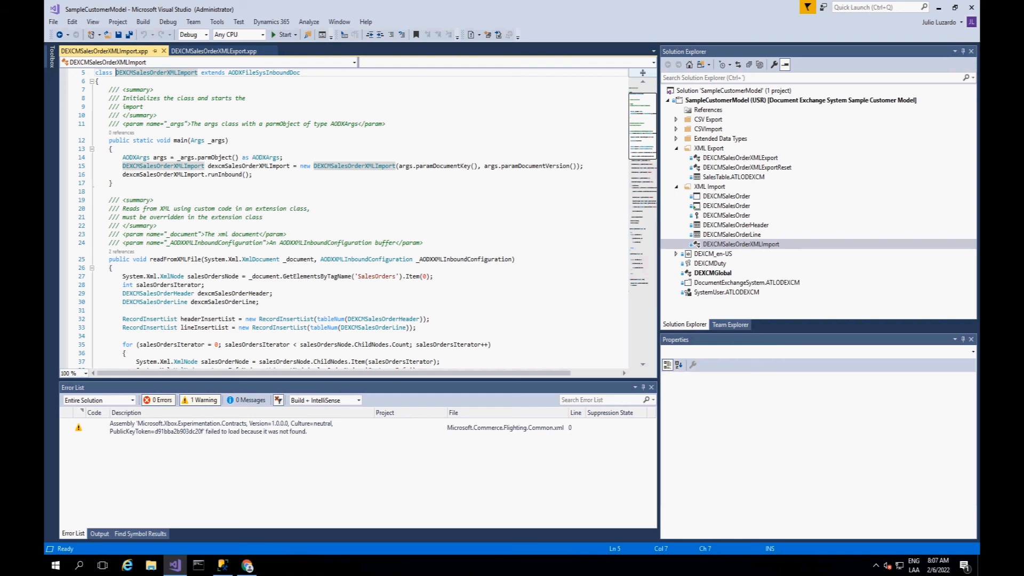
pyautogui.scroll(-4, 368, 217)
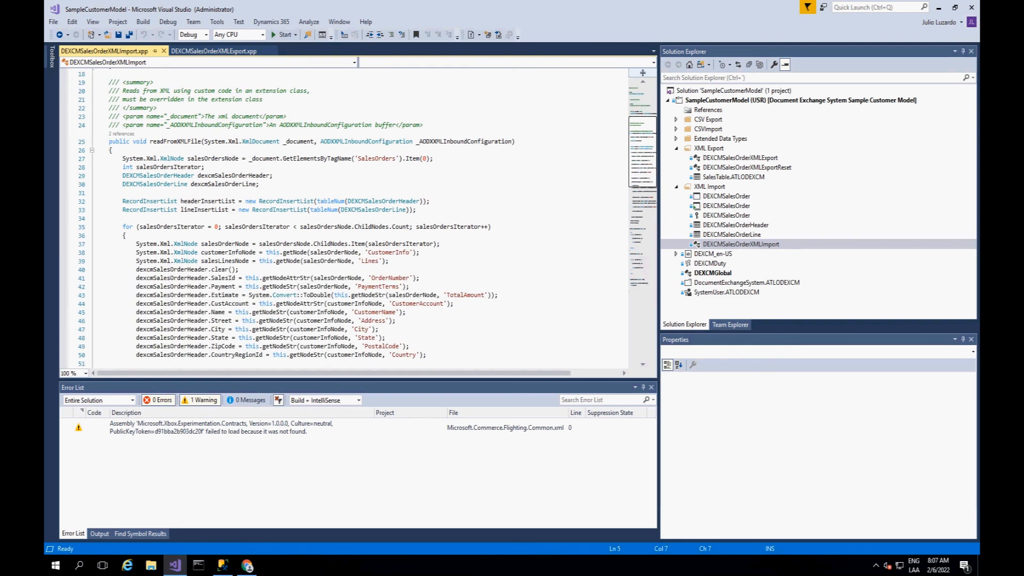
pyautogui.scroll(-8, 368, 217)
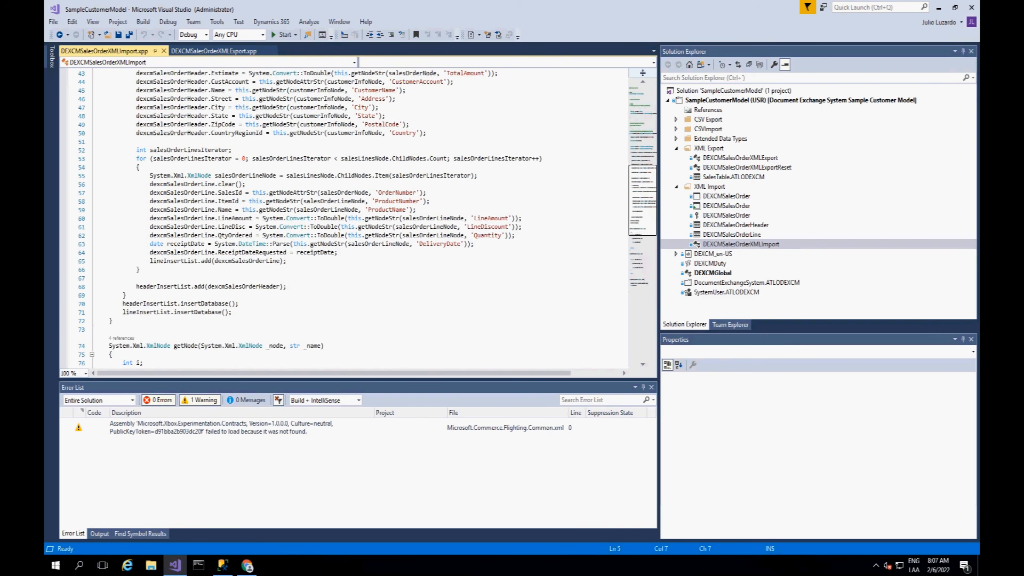
pyautogui.scroll(-6, 368, 218)
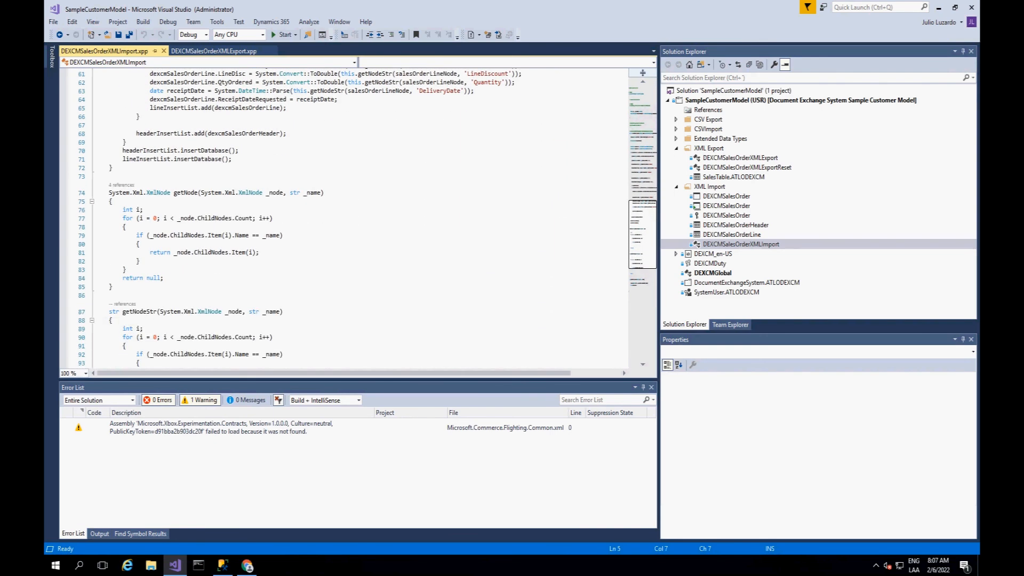
pyautogui.scroll(-6, 368, 218)
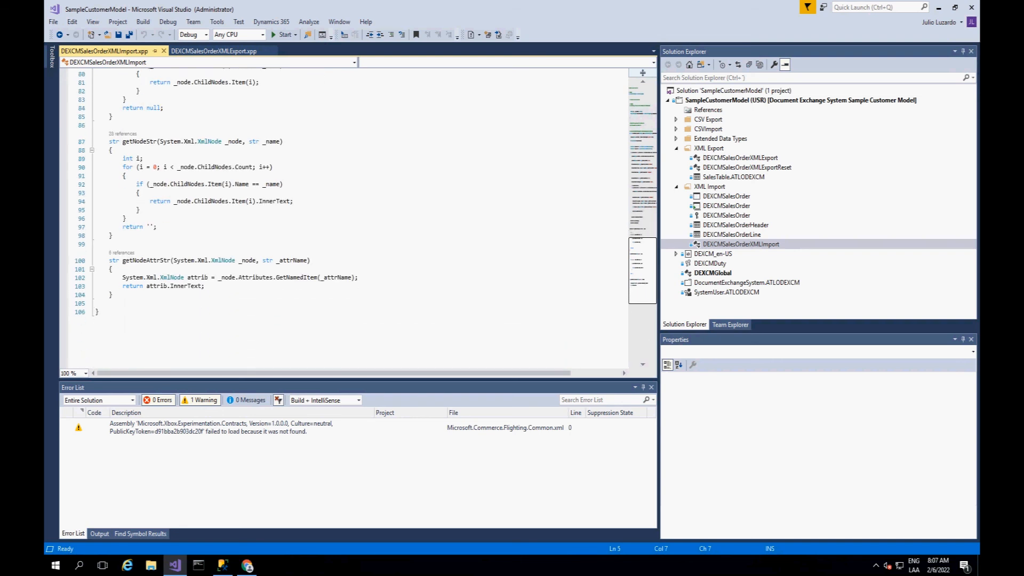